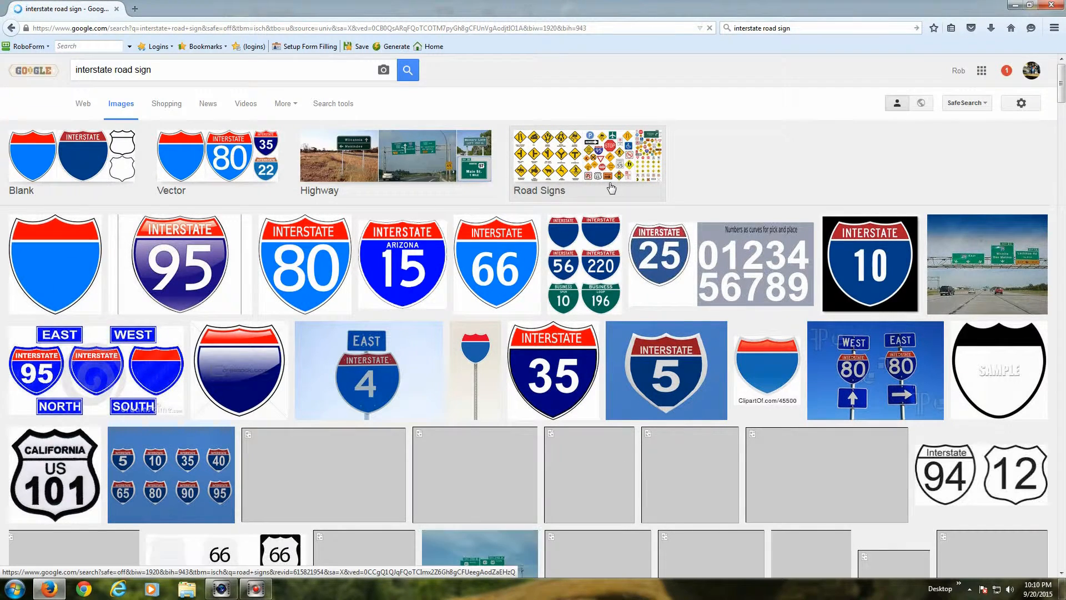
# Examine the blank, Arizona 15, Interstate 57 and California 15 shields among the image results as possible sign graphics
pyautogui.click(79, 264)
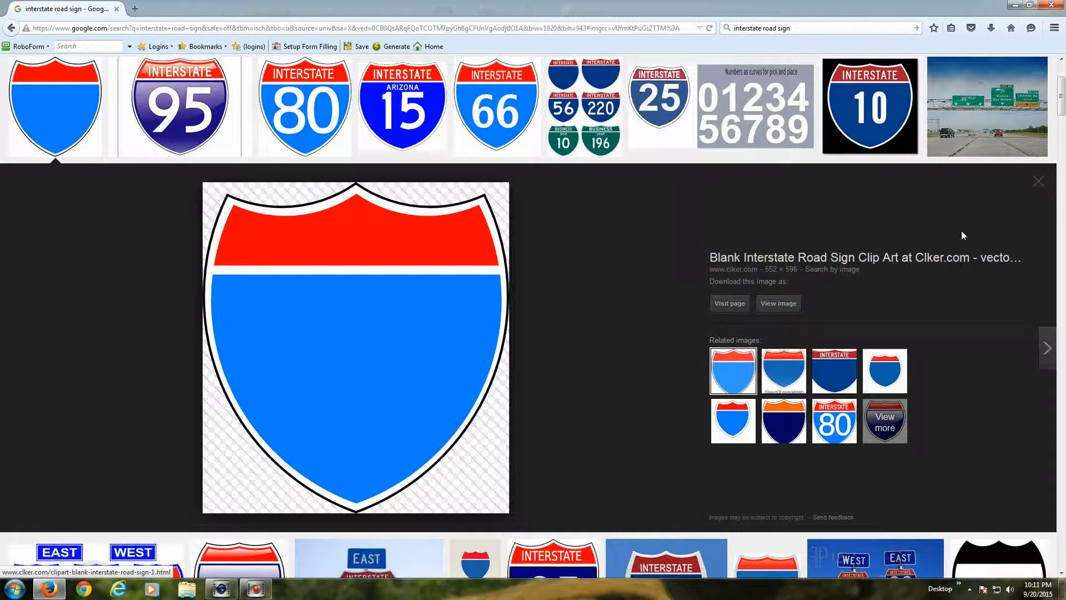
pyautogui.click(1039, 182)
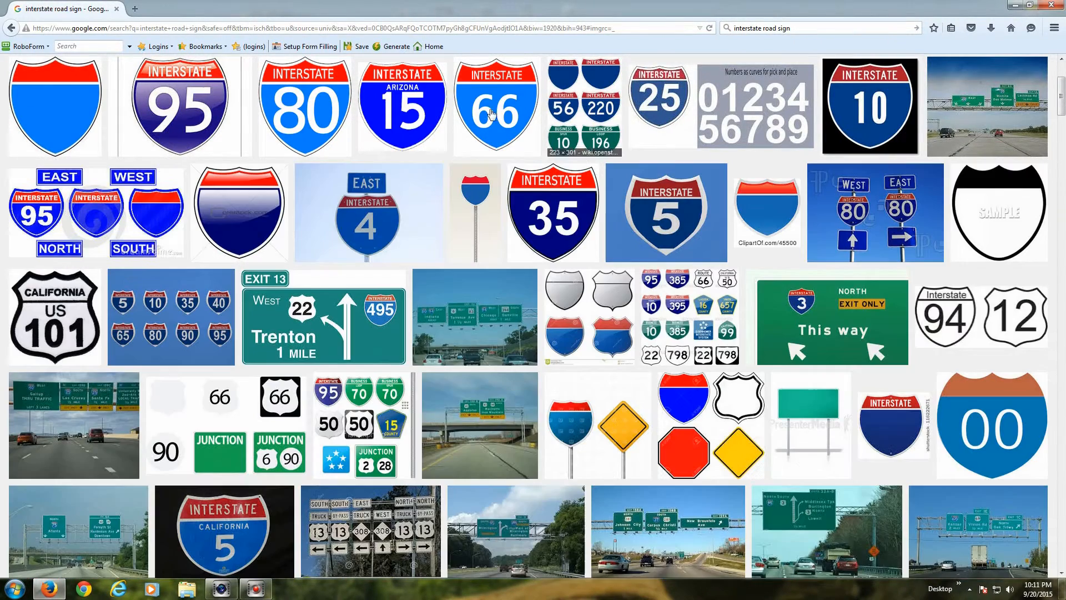
pyautogui.click(416, 121)
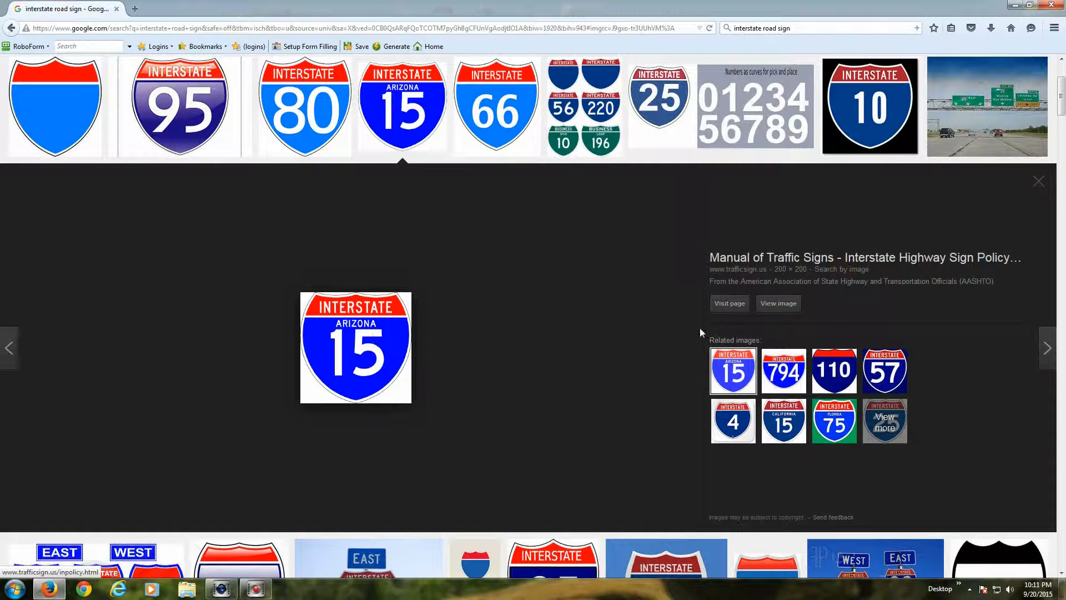
pyautogui.click(779, 303)
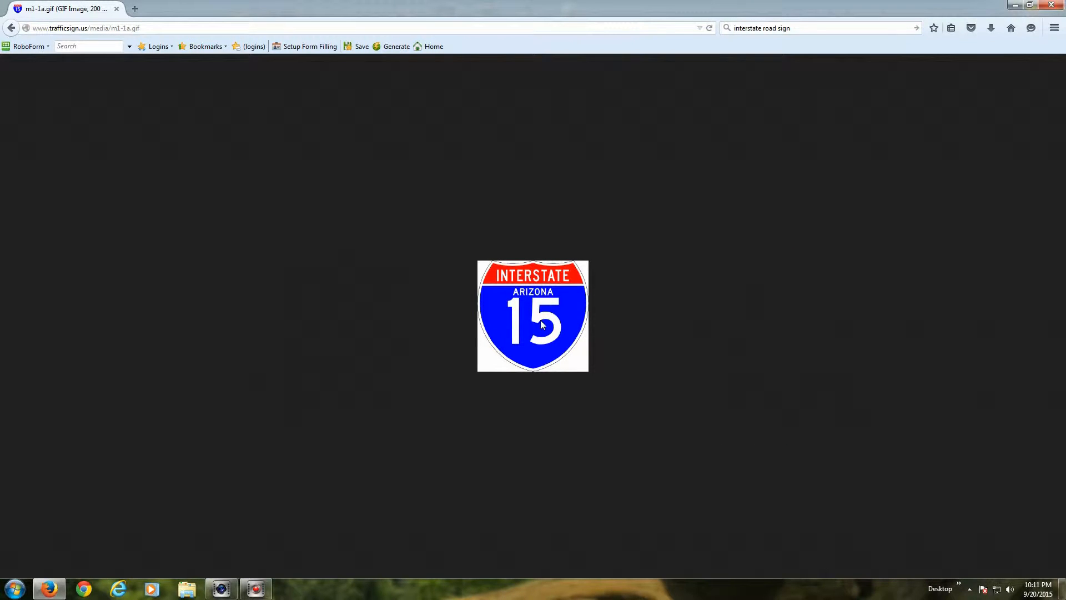
pyautogui.hotkey('alt', 'Left')
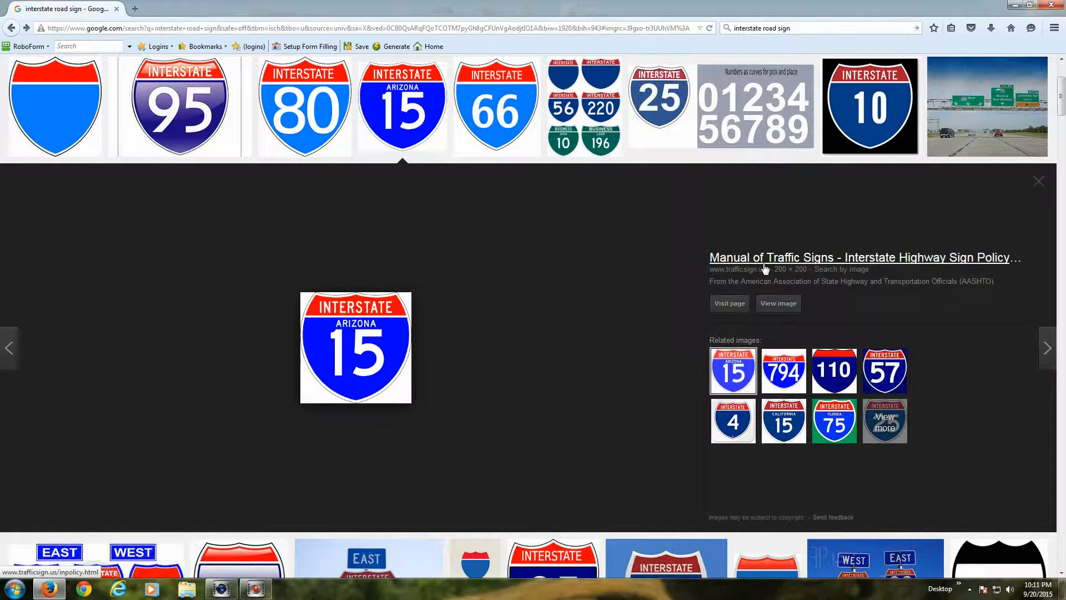
pyautogui.click(887, 374)
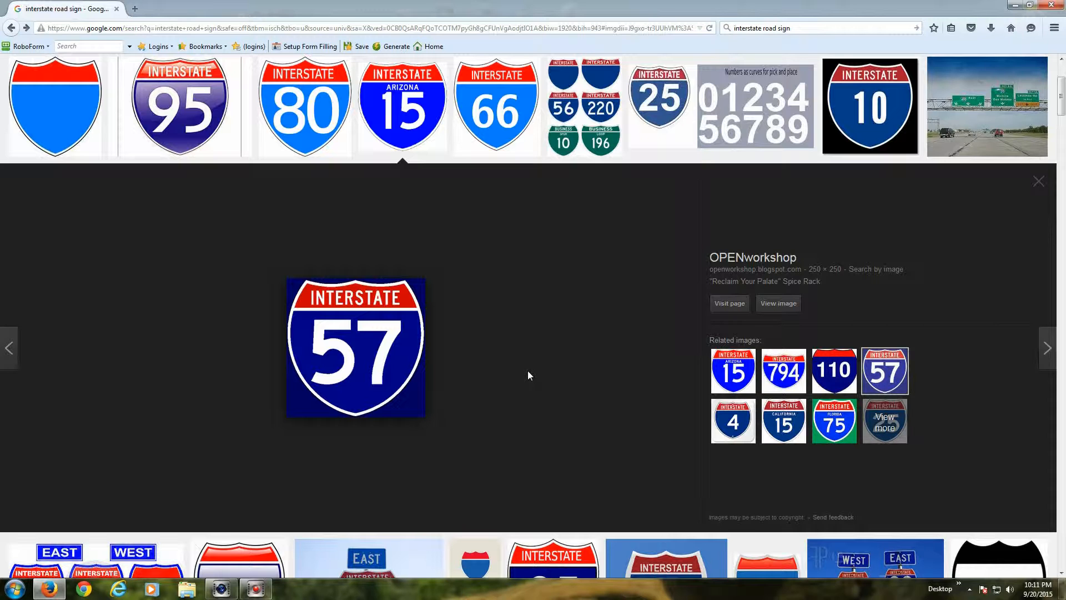
pyautogui.click(784, 423)
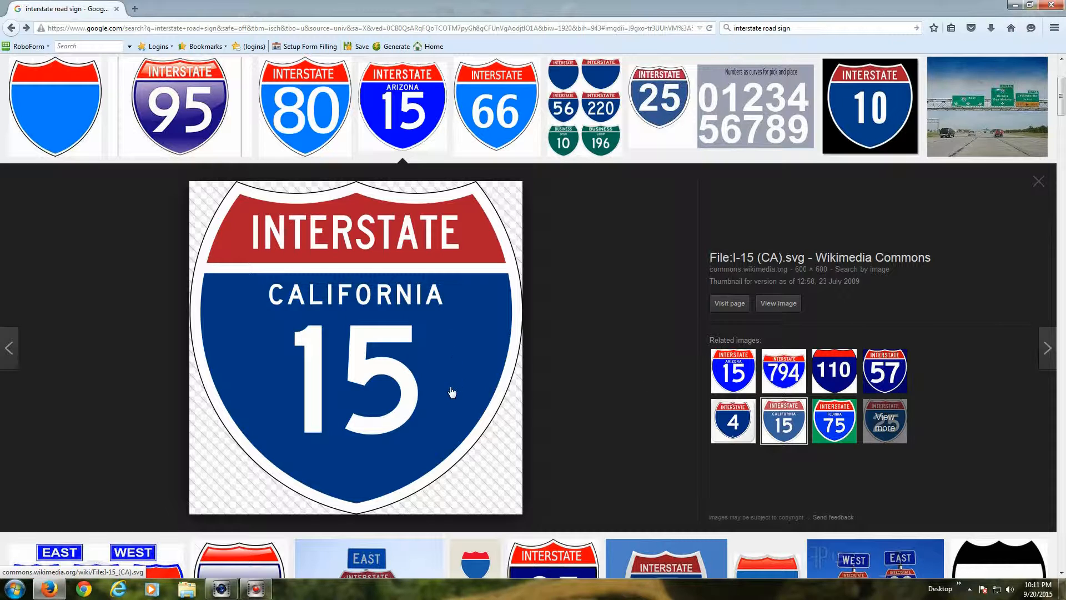
pyautogui.click(1047, 185)
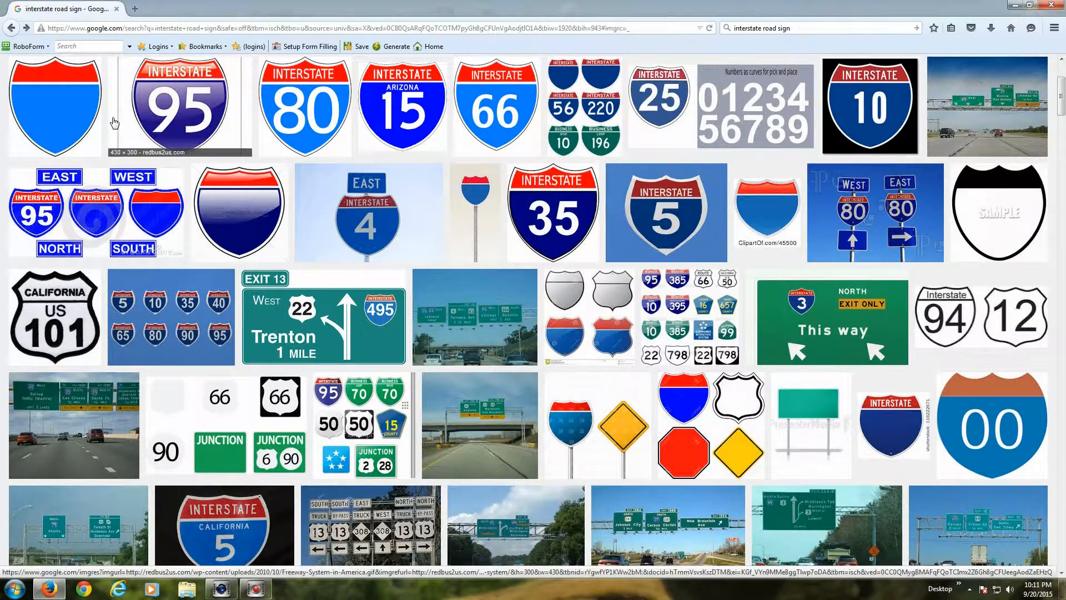
# Save the full-size blank interstate shield image to the Pictures library as Interstate Road Sign and close the browser
pyautogui.click(61, 111)
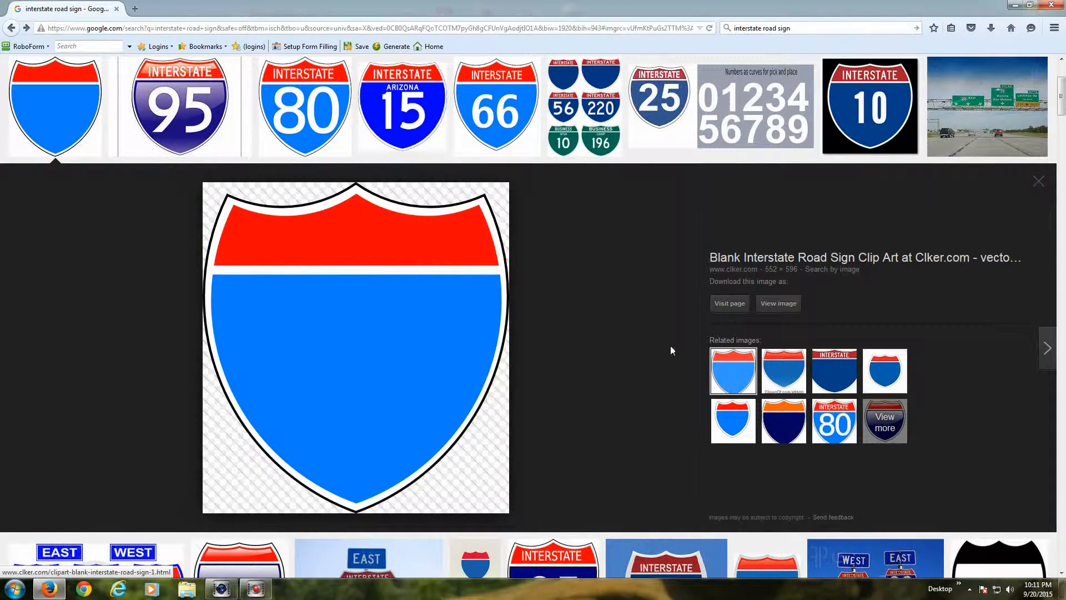
pyautogui.click(783, 304)
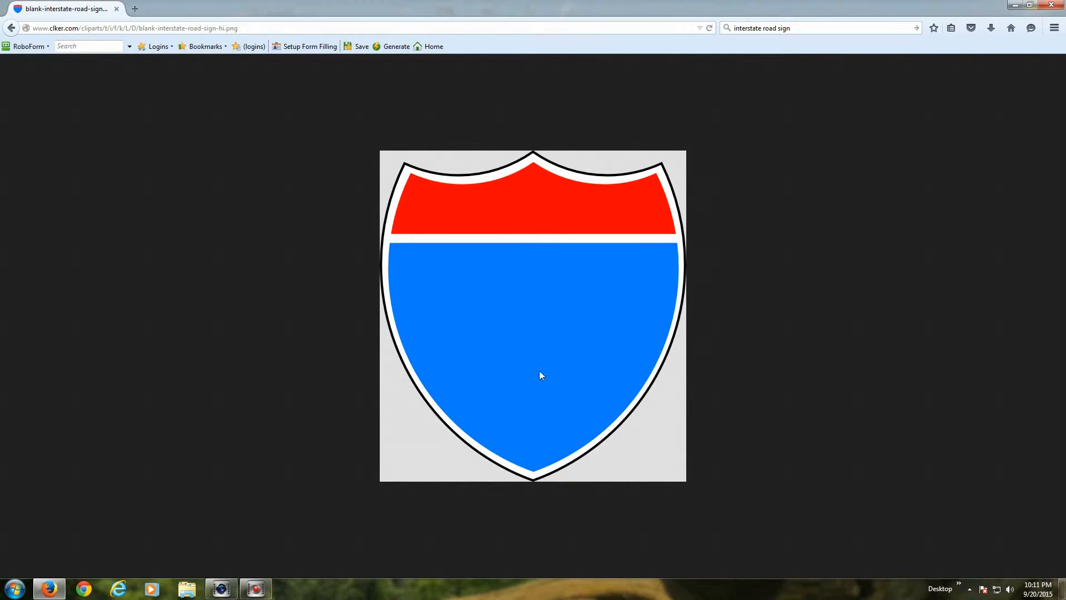
pyautogui.rightClick(666, 432)
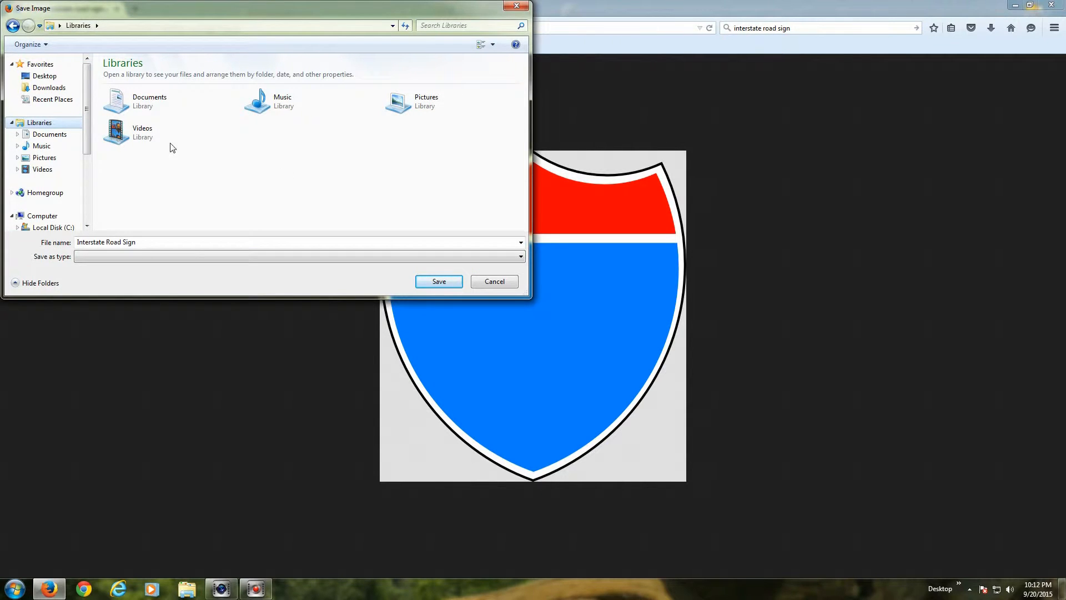
pyautogui.doubleClick(419, 111)
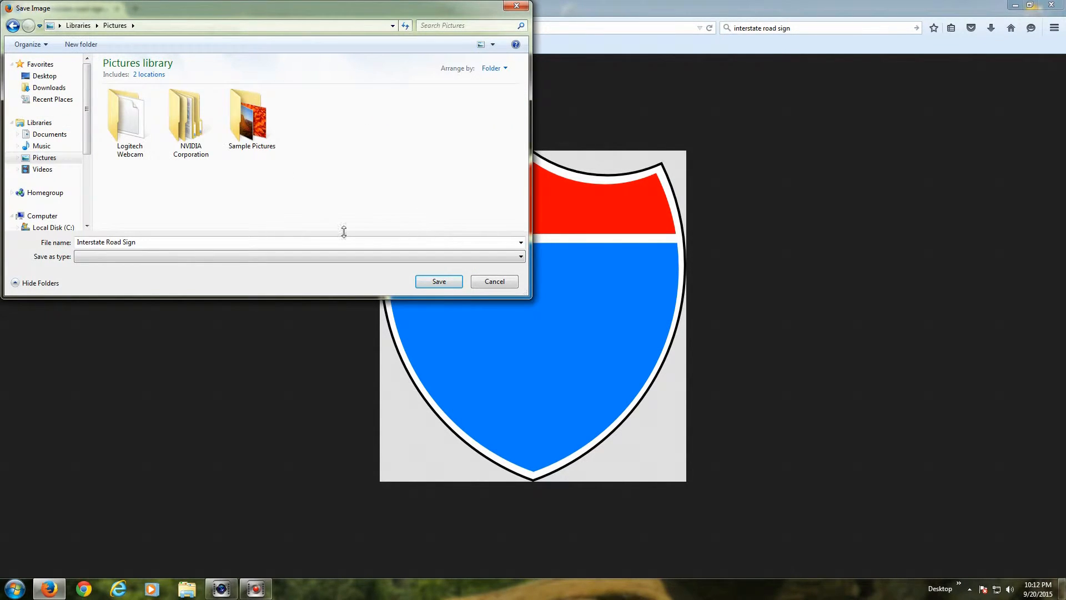
pyautogui.click(172, 243)
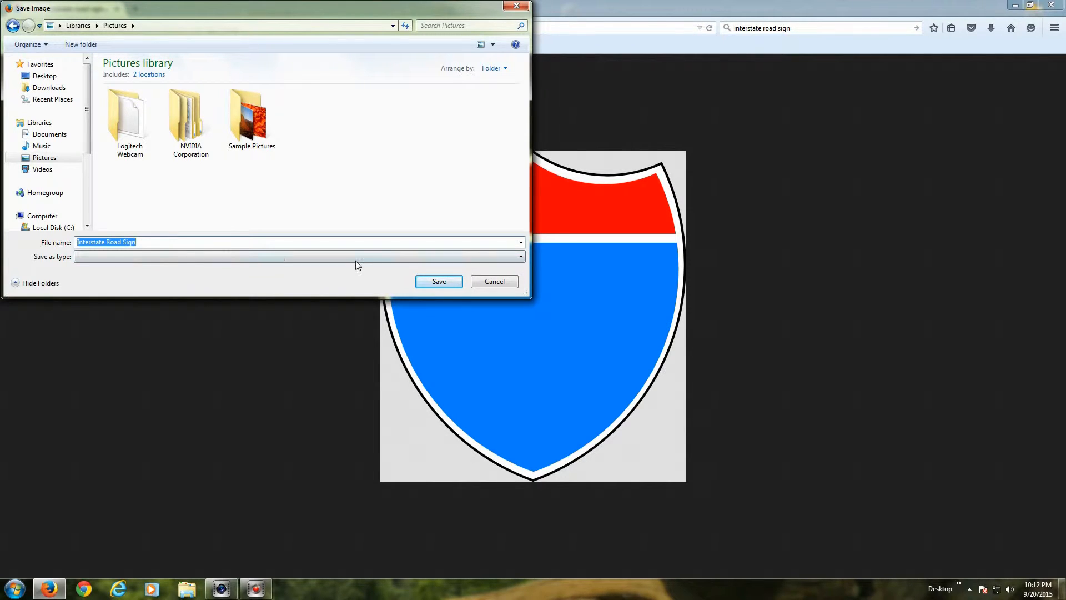
pyautogui.click(438, 283)
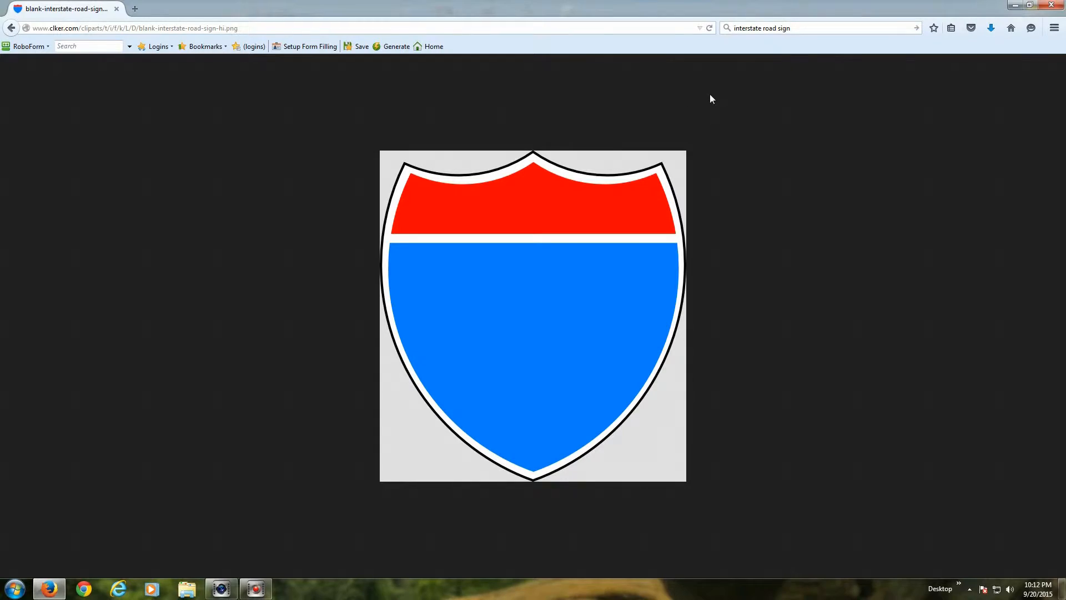
pyautogui.click(1053, 6)
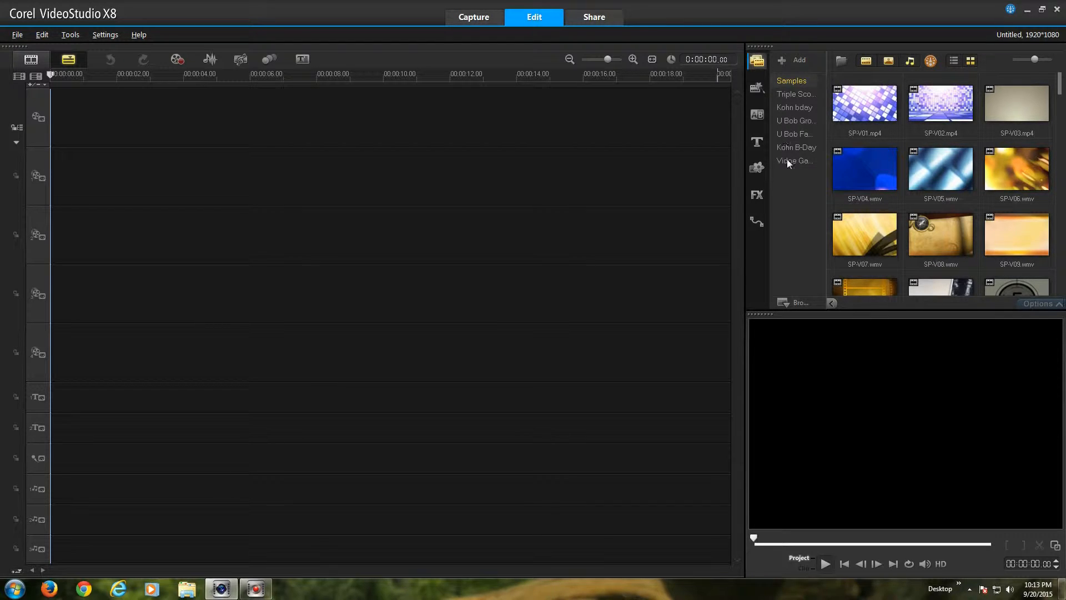
# Show the Object graphics in the VideoStudio library and go to the end of the collection
pyautogui.click(758, 167)
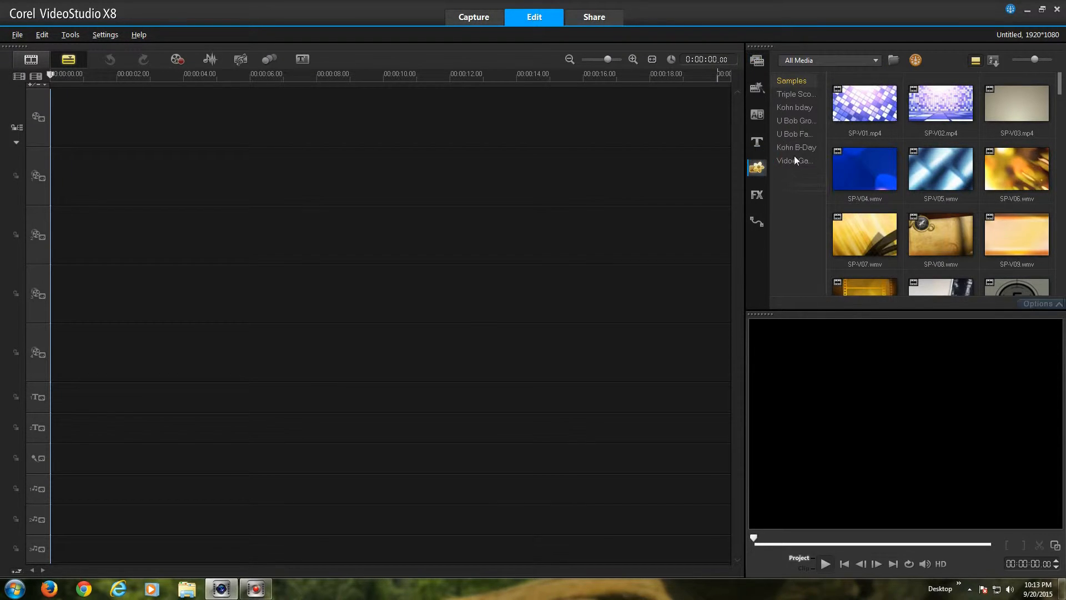
pyautogui.click(857, 61)
pyautogui.click(835, 127)
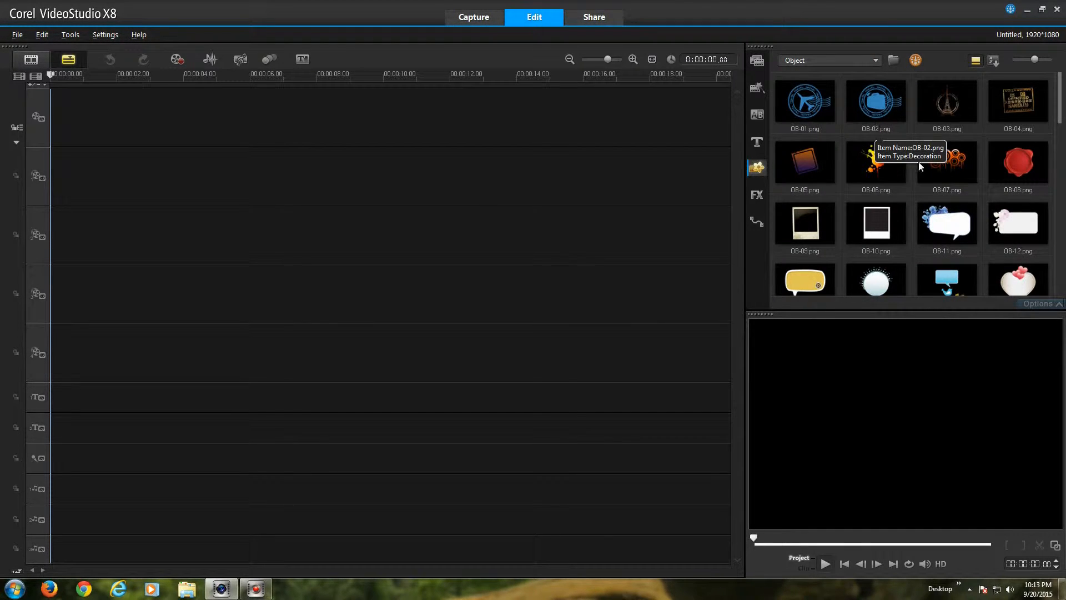
pyautogui.moveTo(1061, 111); pyautogui.dragTo(1058, 278)
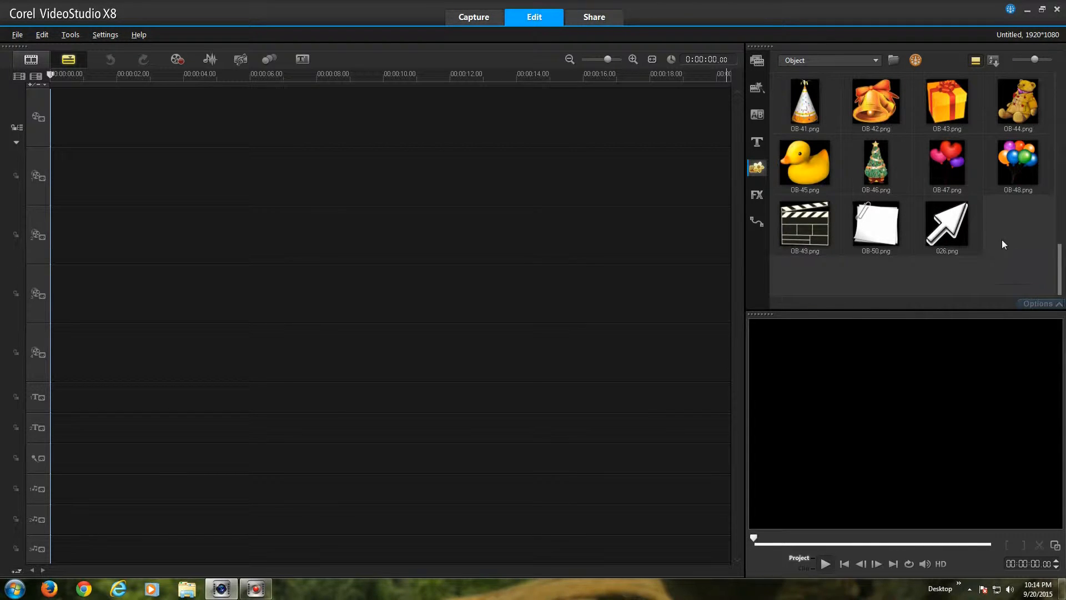
# Import Interstate Road Sign.png from the Pictures library into the Object graphics collection
pyautogui.click(894, 60)
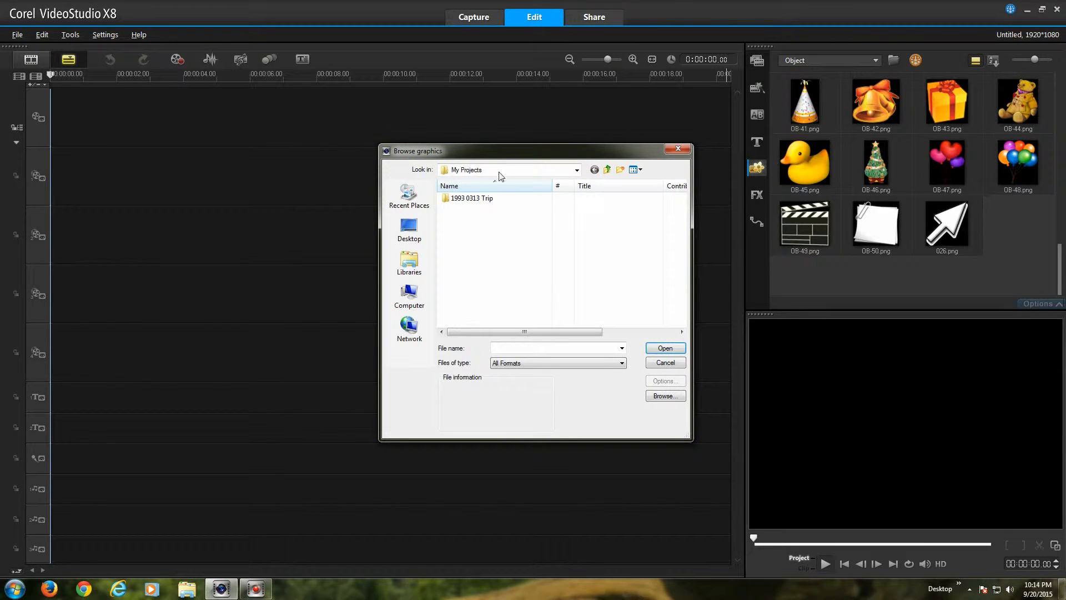
pyautogui.click(410, 261)
pyautogui.click(522, 221)
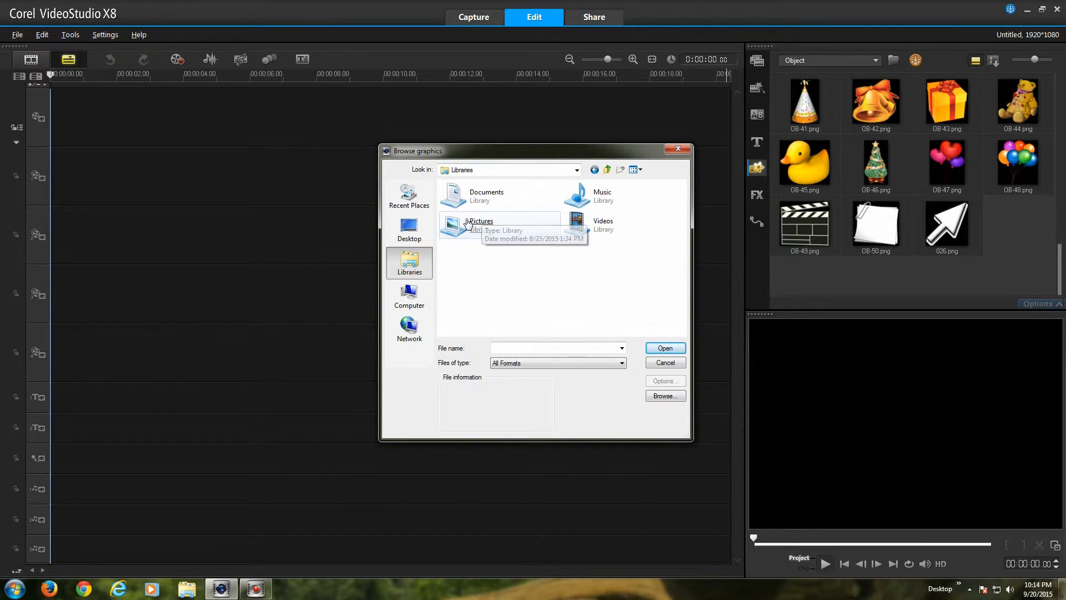
pyautogui.doubleClick(487, 236)
pyautogui.doubleClick(641, 219)
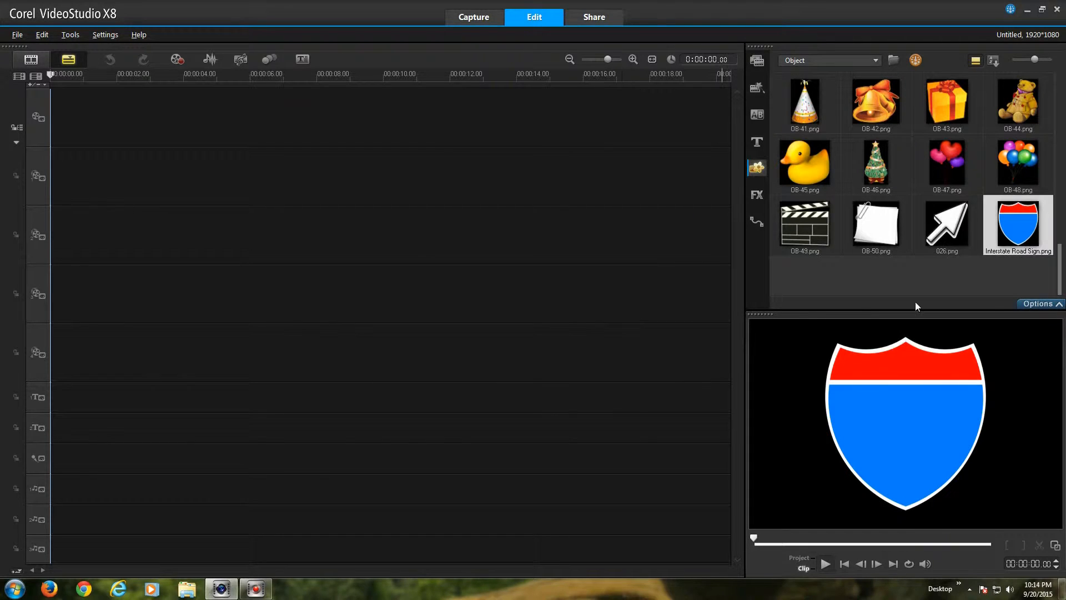
# Insert the Interstate Road Sign graphic at the start of Overlay Track #1
pyautogui.rightClick(1025, 235)
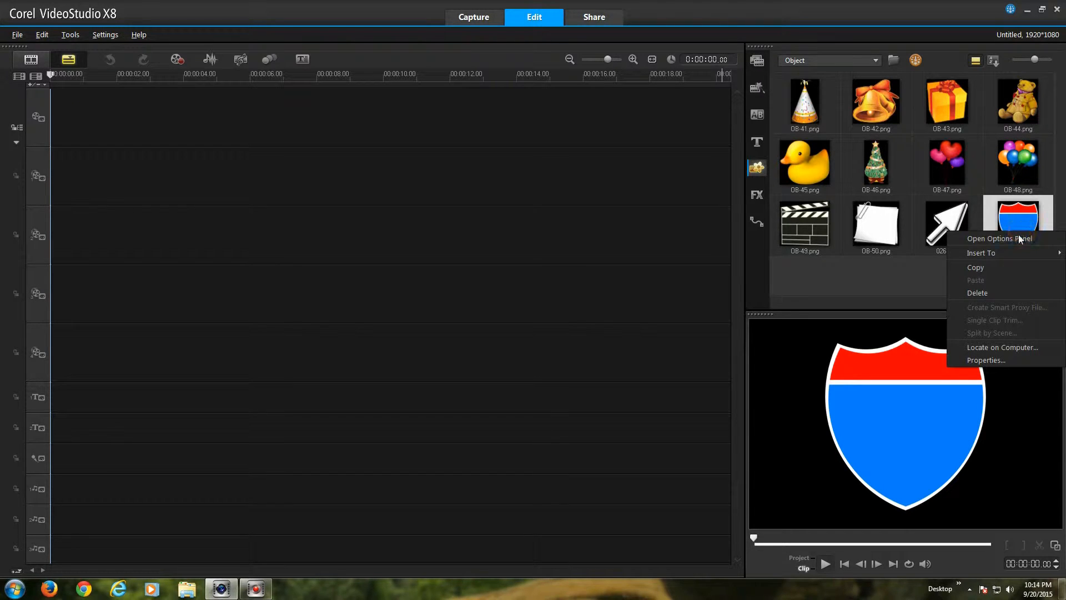
pyautogui.moveTo(1000, 255)
pyautogui.click(899, 248)
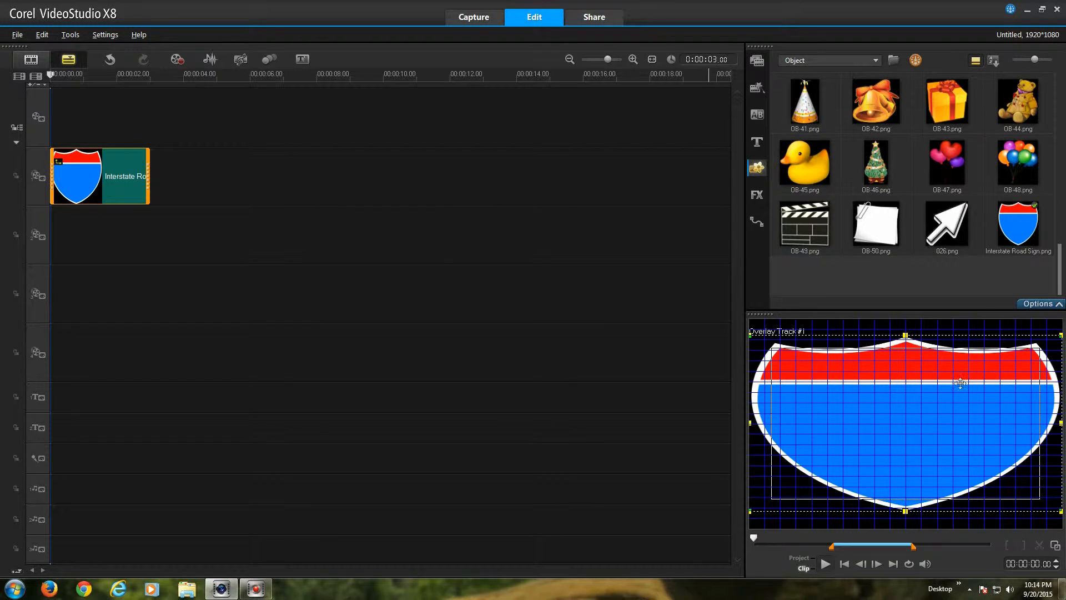
# Set the road sign to its original size, then enlarge it to the title-safe area's height and widen it slightly
pyautogui.rightClick(936, 406)
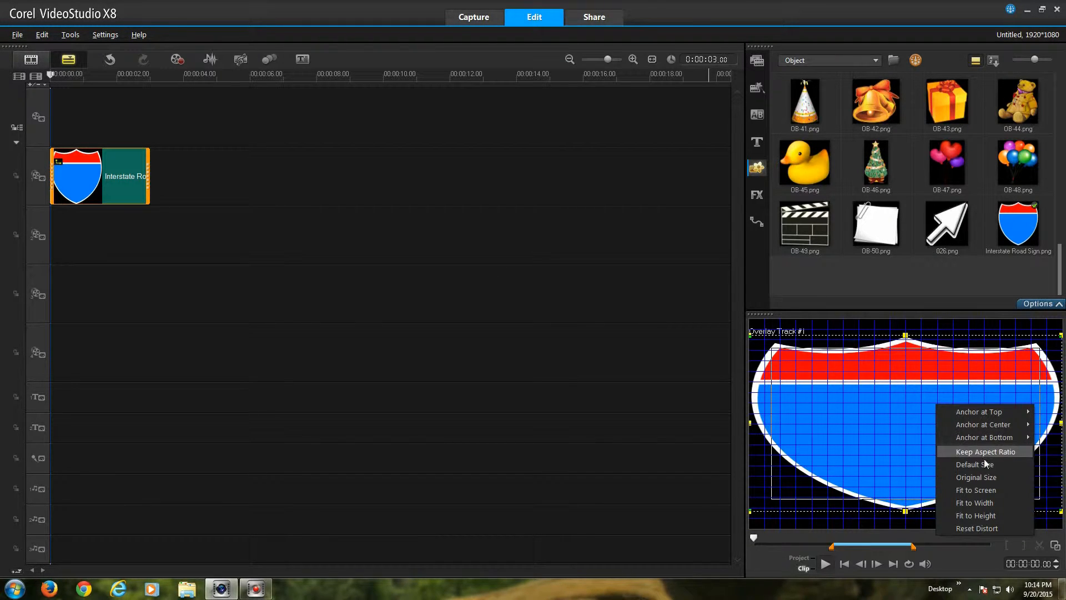
pyautogui.click(991, 477)
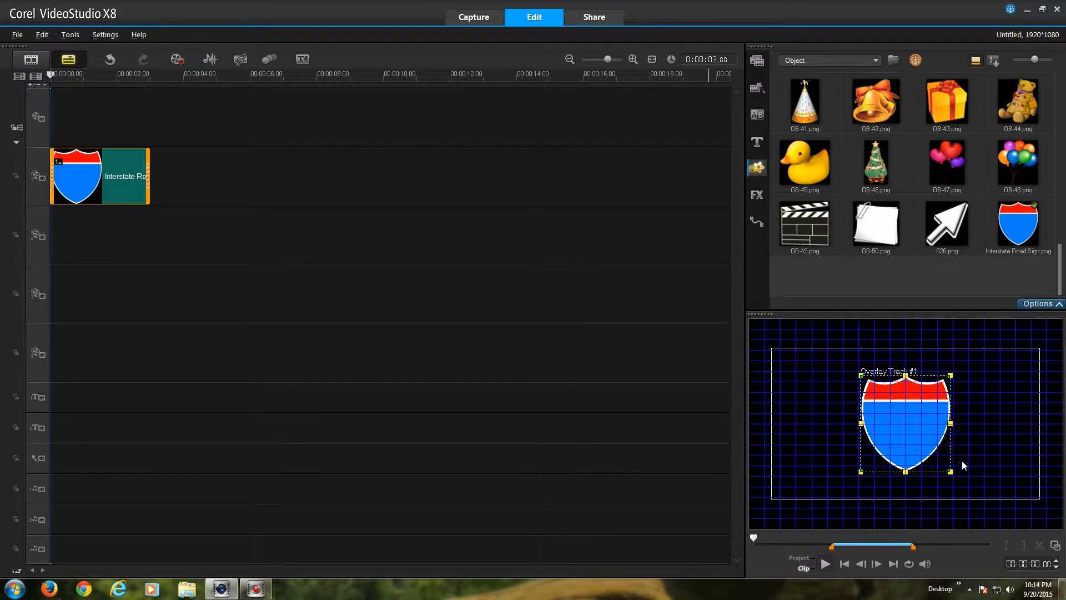
pyautogui.moveTo(951, 473); pyautogui.dragTo(975, 498)
pyautogui.moveTo(976, 376); pyautogui.dragTo(998, 351)
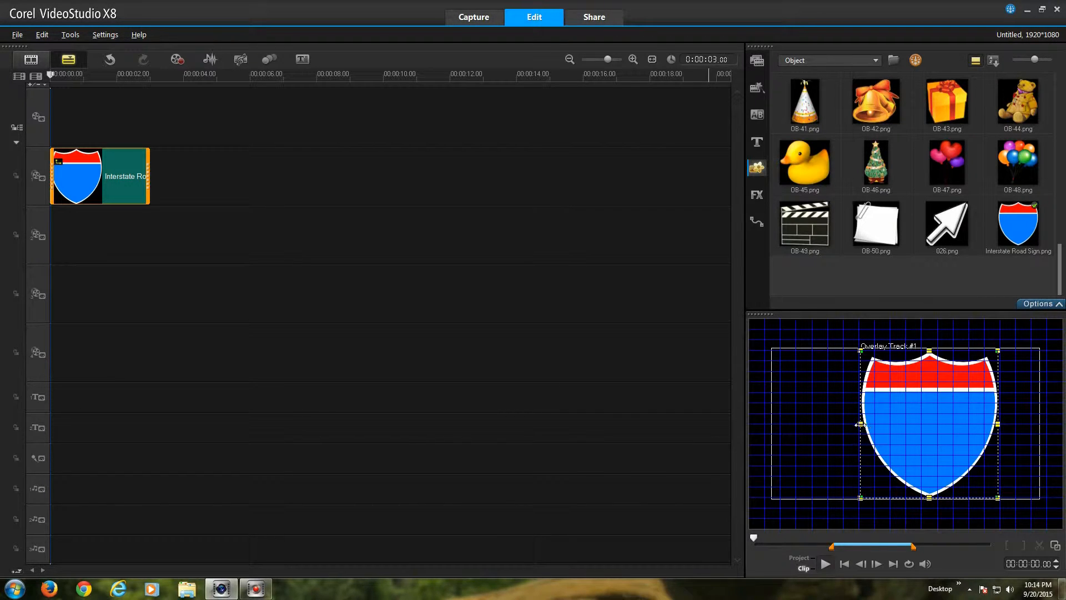
pyautogui.moveTo(861, 424); pyautogui.dragTo(833, 424)
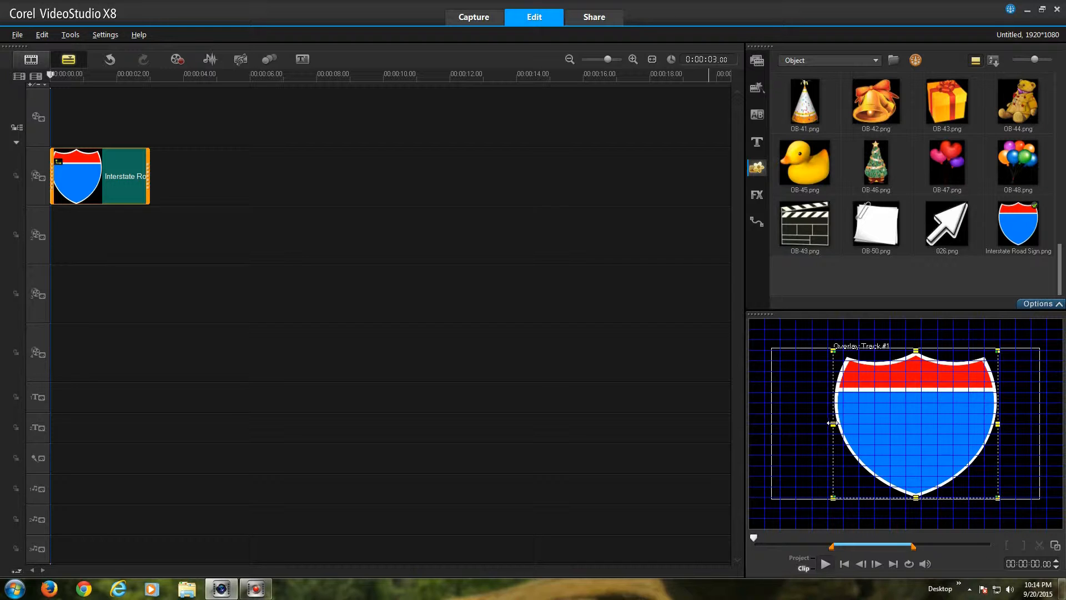
pyautogui.moveTo(831, 423); pyautogui.dragTo(830, 424)
# Anchor the road sign at the center of the frame and extend its clip to 8 seconds
pyautogui.rightClick(911, 421)
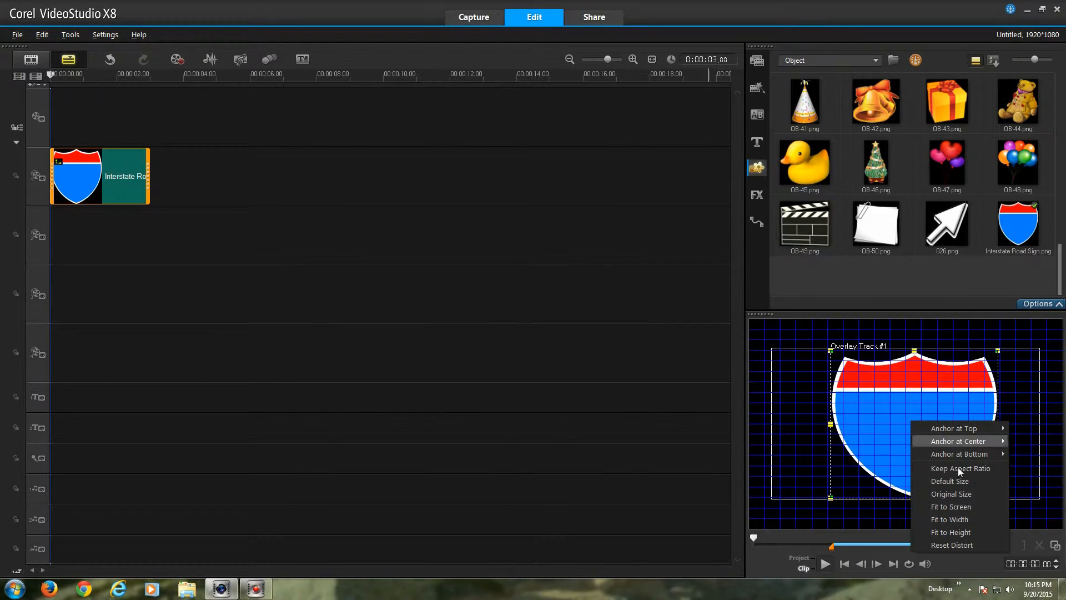
pyautogui.moveTo(985, 440)
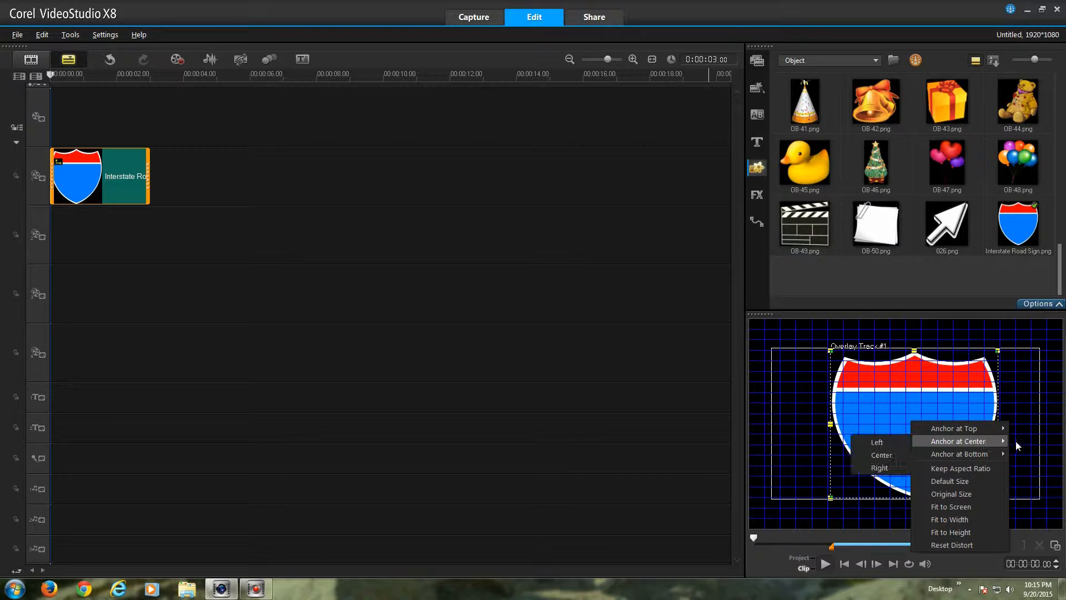
pyautogui.click(889, 457)
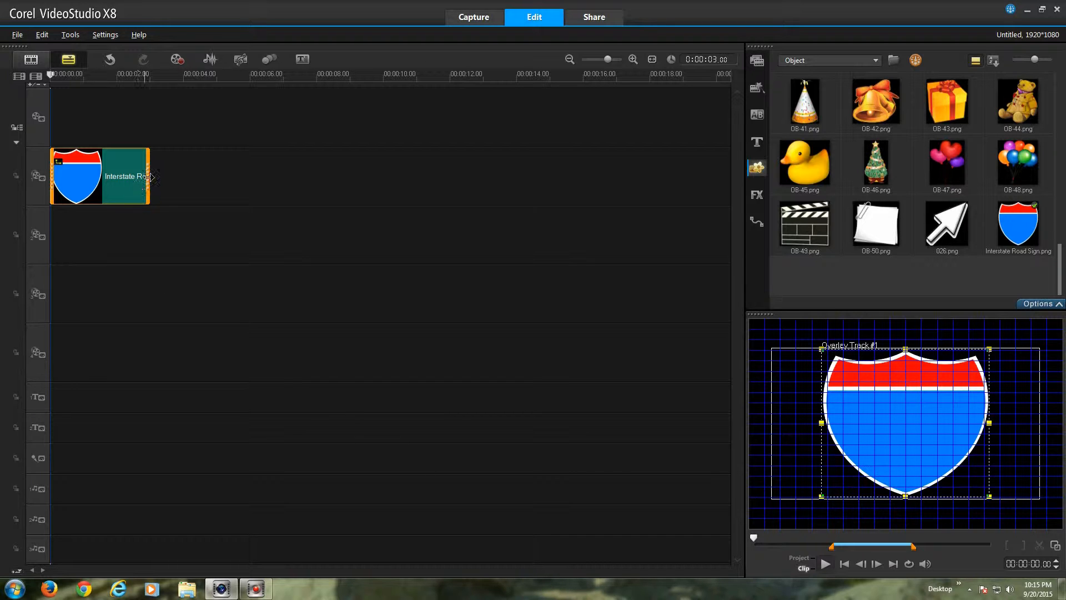
pyautogui.moveTo(149, 177); pyautogui.dragTo(318, 181)
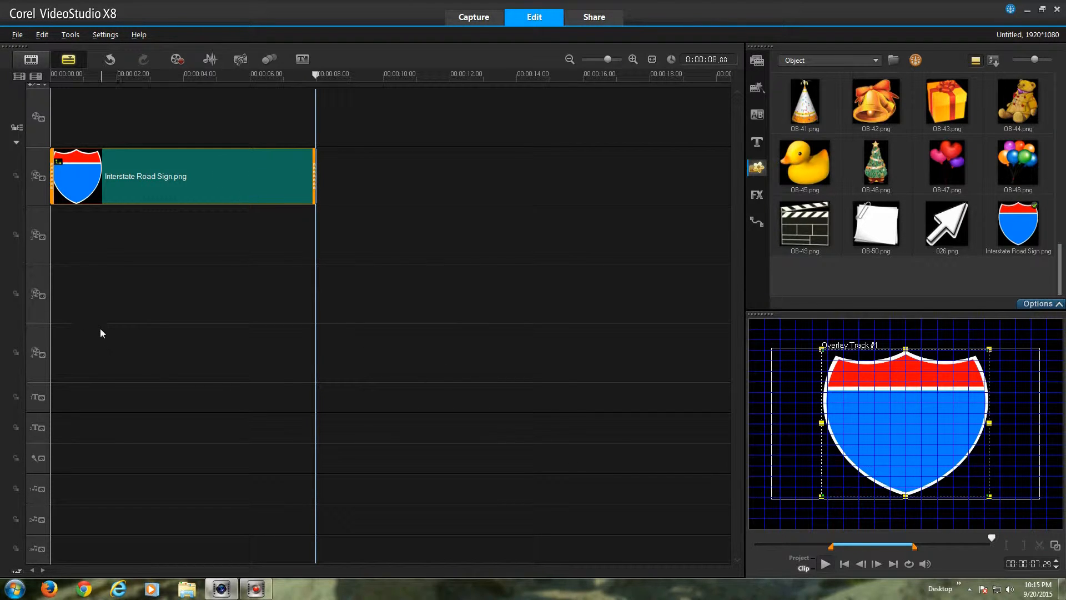
# Add the title "INTERSTATE" on the first title track, about one second into the timeline
pyautogui.click(76, 401)
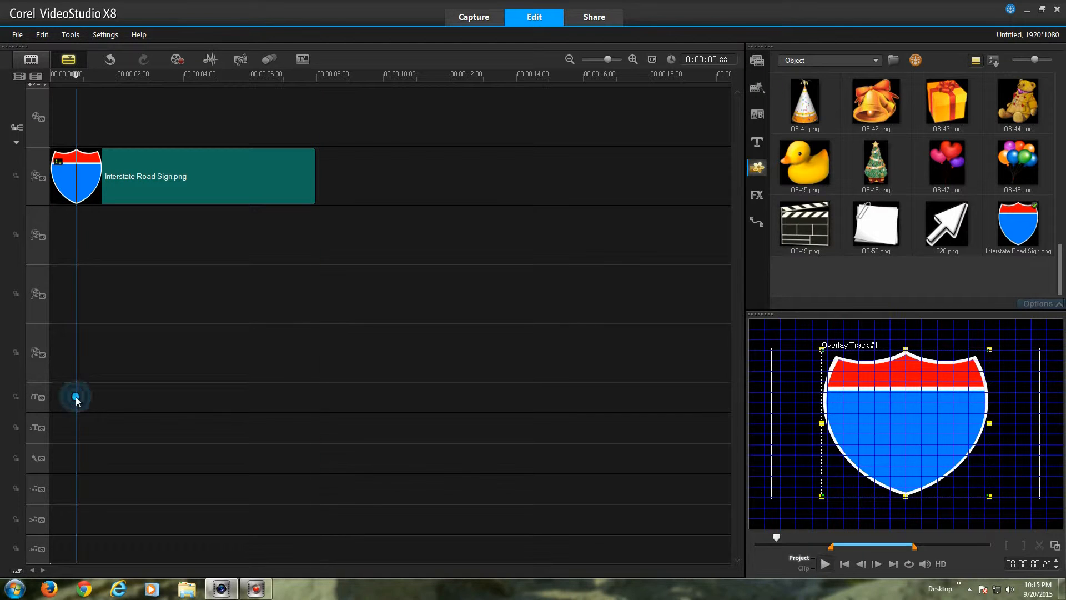
pyautogui.click(90, 398)
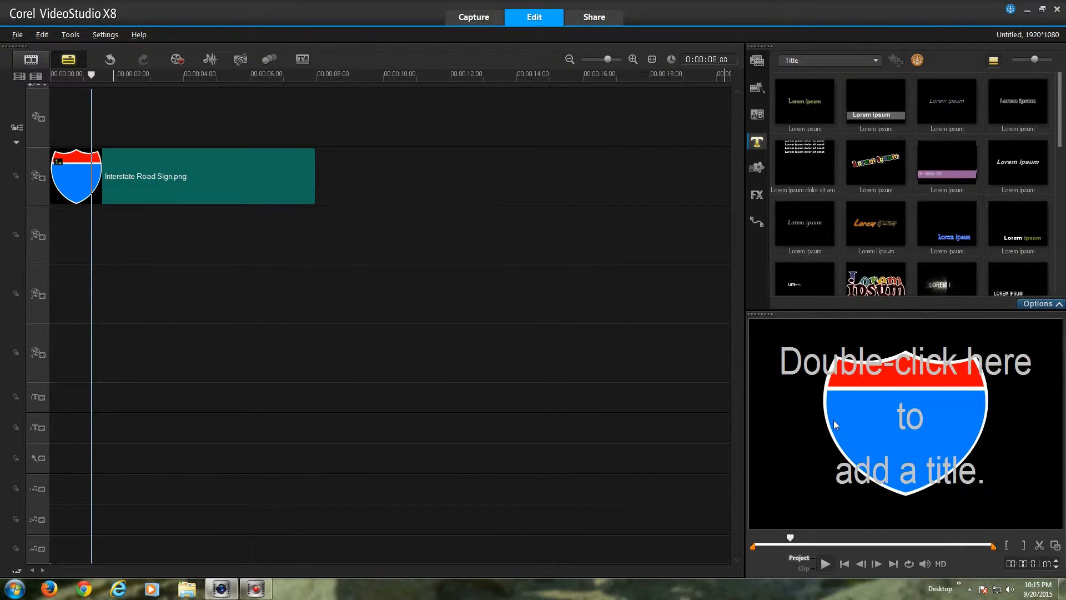
pyautogui.doubleClick(914, 425)
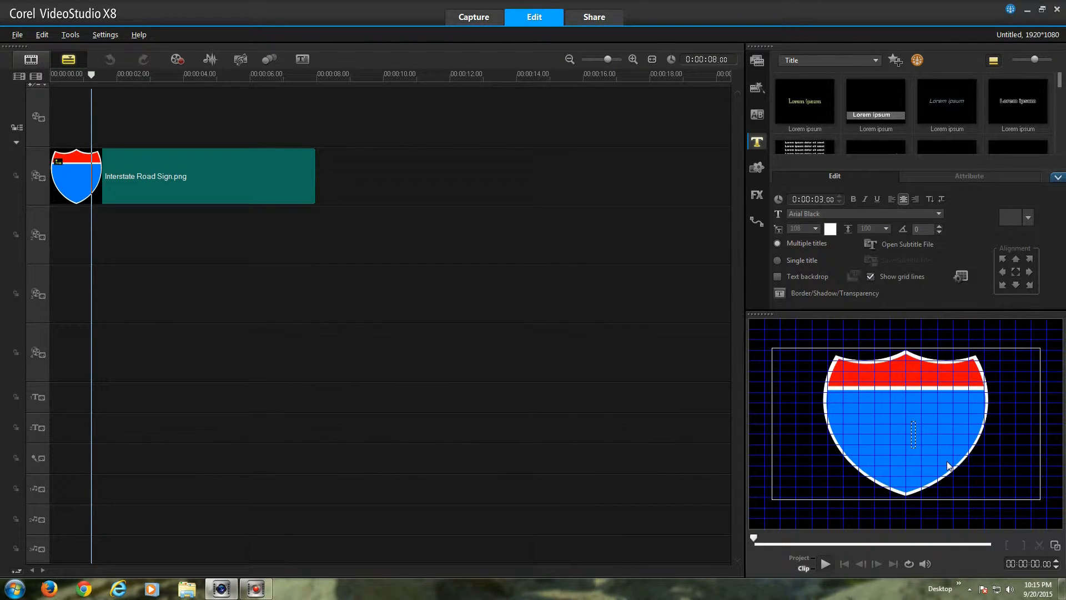
pyautogui.write('INTER')
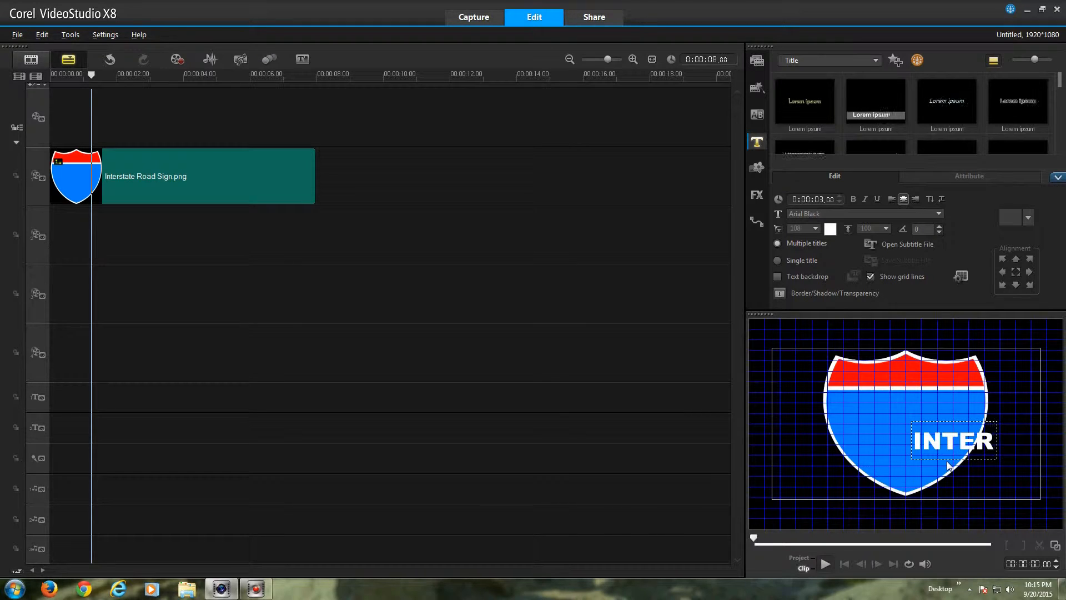
pyautogui.write('STAT')
pyautogui.write('E')
pyautogui.click(881, 432)
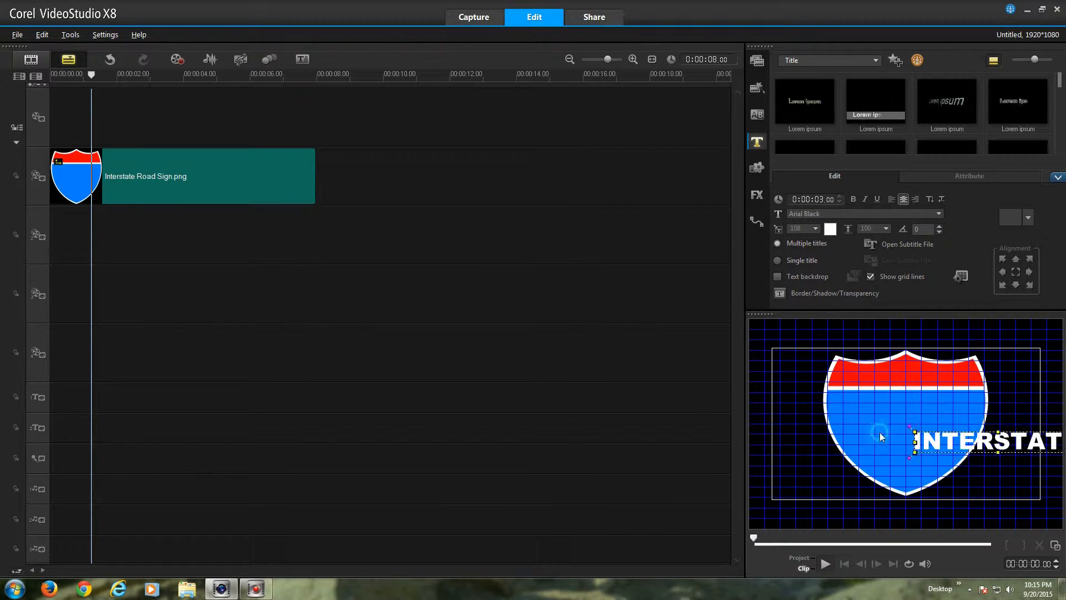
# Move the INTERSTATE title onto the shield's red band and shrink it to size 91 so it fits centered inside
pyautogui.moveTo(1006, 448); pyautogui.dragTo(920, 387)
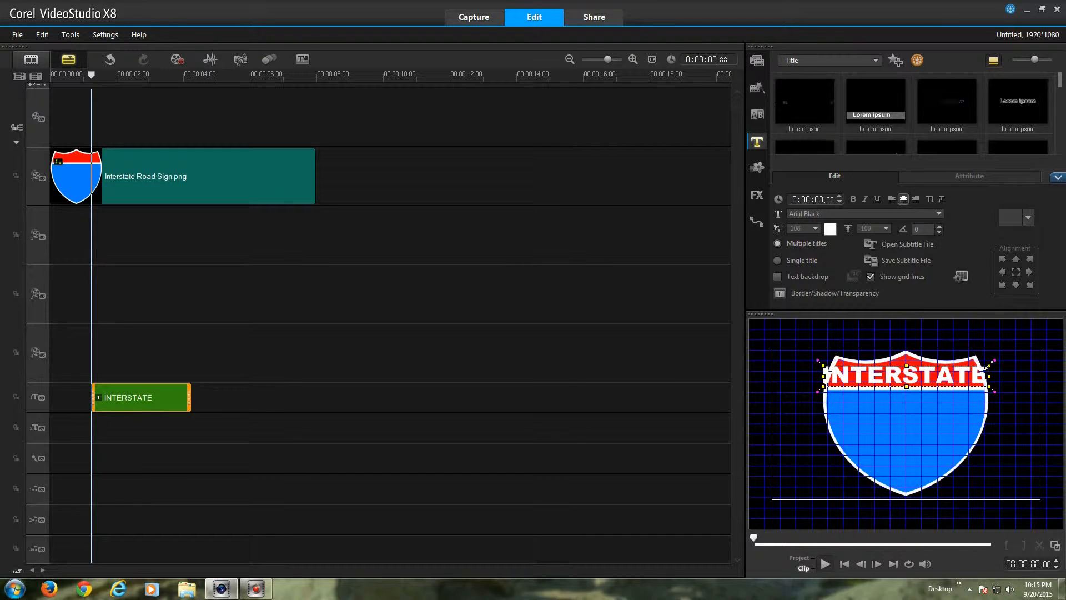
pyautogui.moveTo(990, 367); pyautogui.dragTo(986, 366)
pyautogui.moveTo(984, 368); pyautogui.dragTo(984, 376)
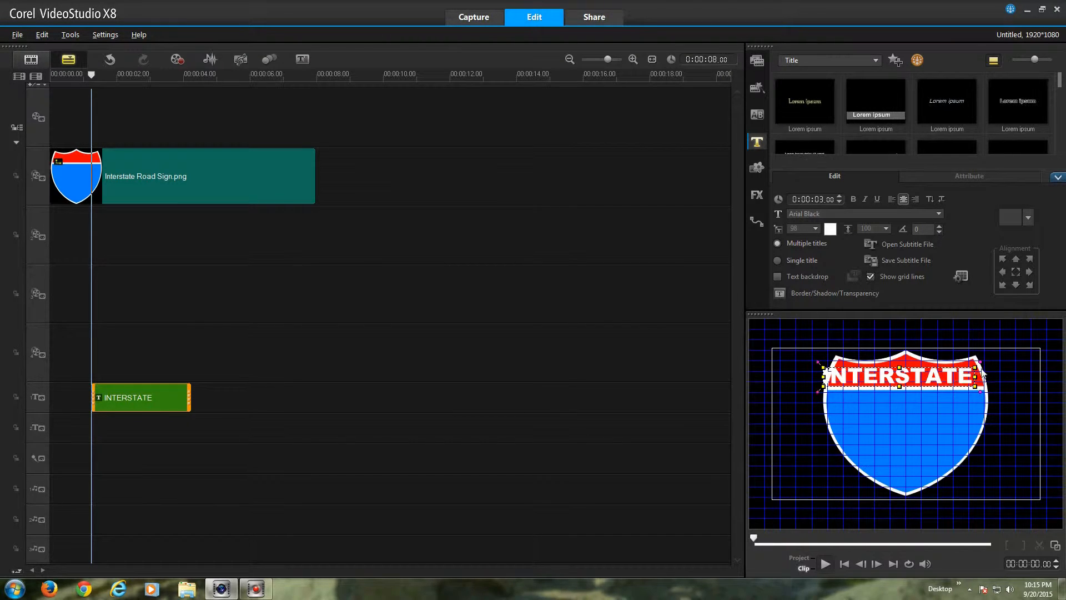
pyautogui.moveTo(896, 382); pyautogui.dragTo(904, 382)
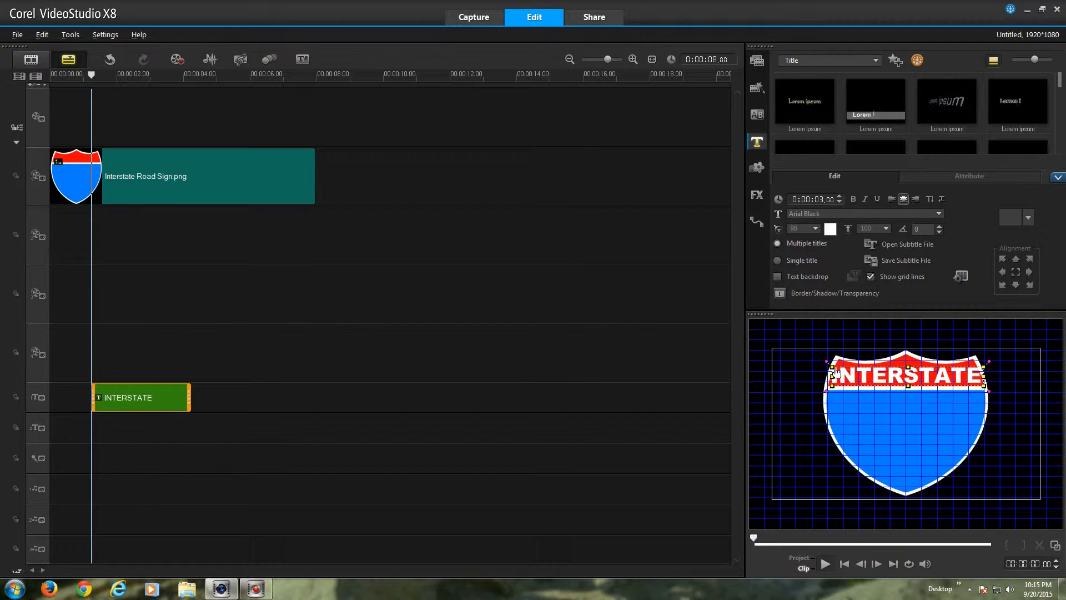
pyautogui.moveTo(832, 368); pyautogui.dragTo(897, 379)
pyautogui.click(756, 432)
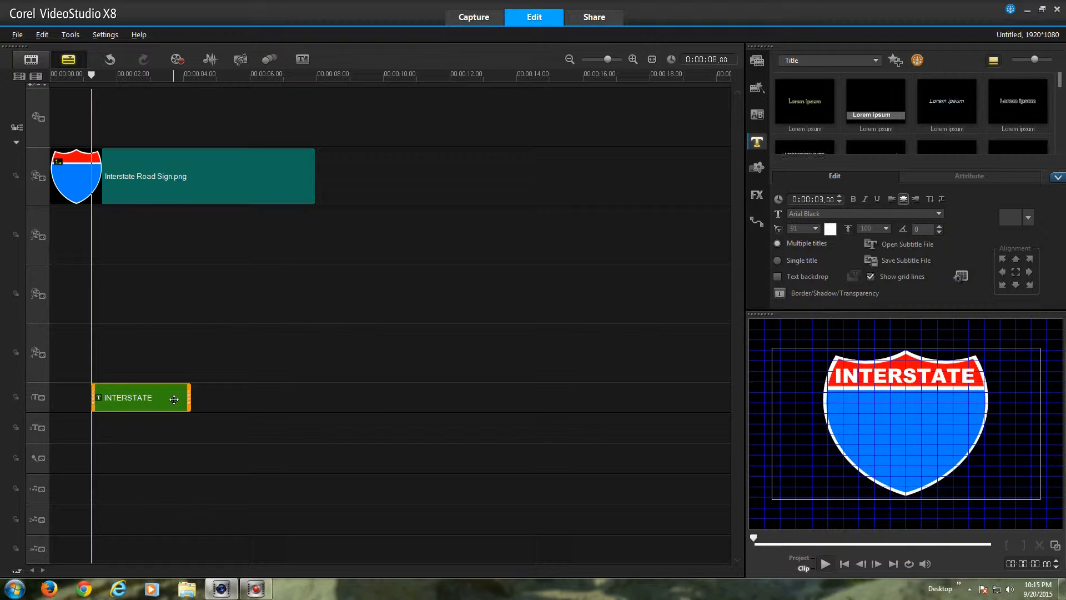
# Move the INTERSTATE title clip to the start of the timeline and extend it to 8 seconds, matching the road sign
pyautogui.click(193, 397)
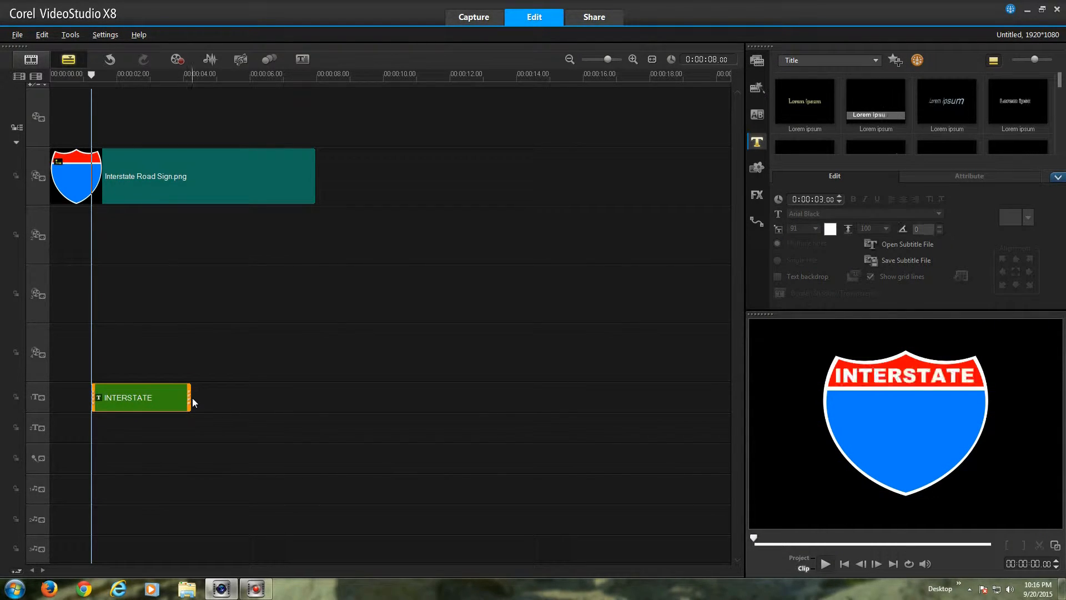
pyautogui.click(192, 397)
pyautogui.click(176, 398)
pyautogui.moveTo(192, 398); pyautogui.dragTo(316, 398)
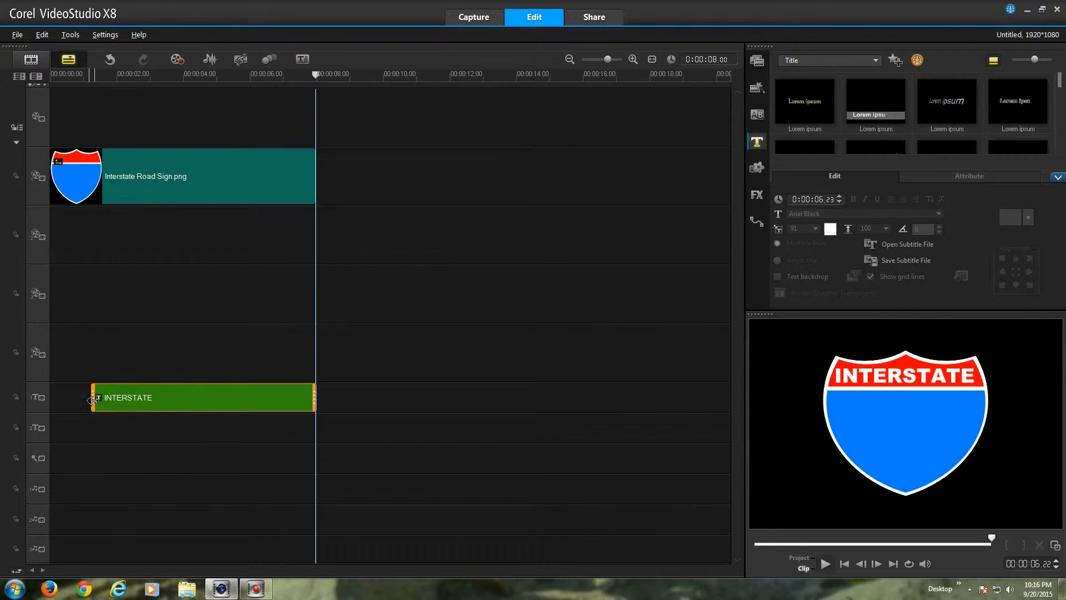
pyautogui.moveTo(149, 398); pyautogui.dragTo(109, 400)
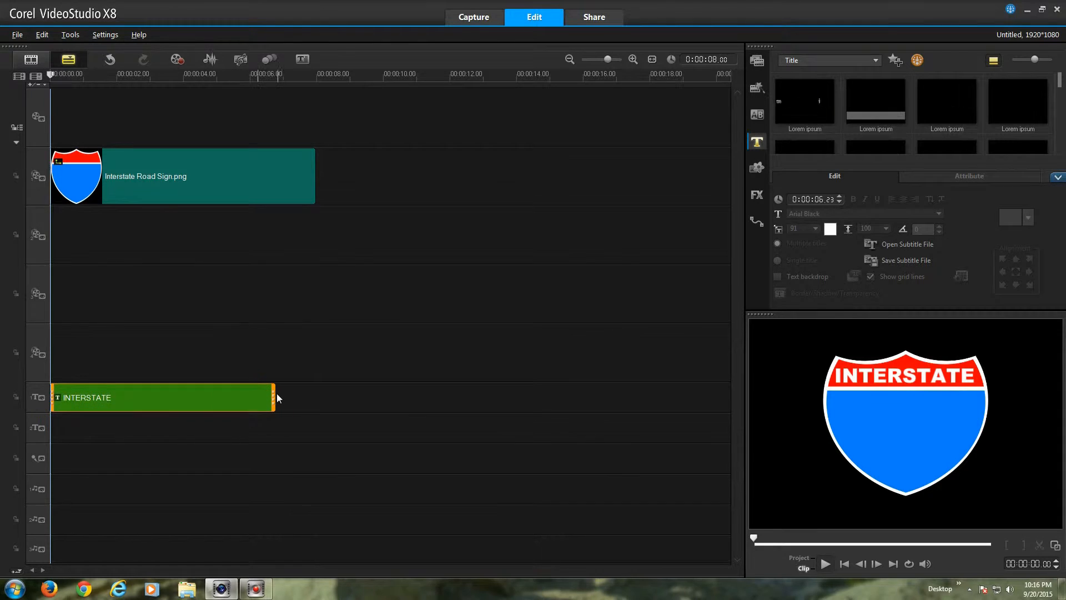
pyautogui.moveTo(276, 393); pyautogui.dragTo(315, 396)
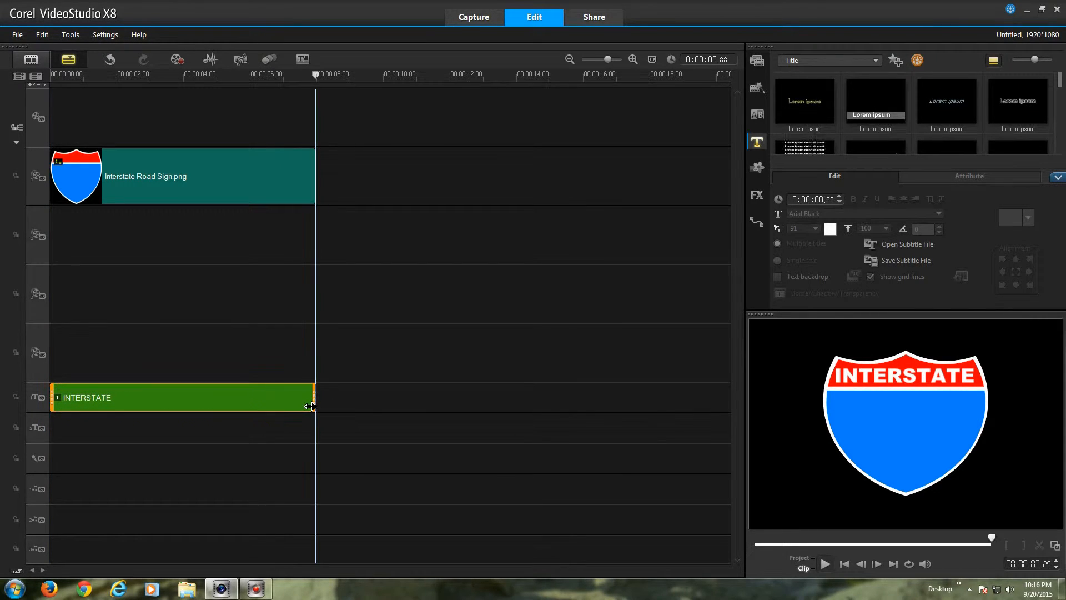
pyautogui.click(161, 436)
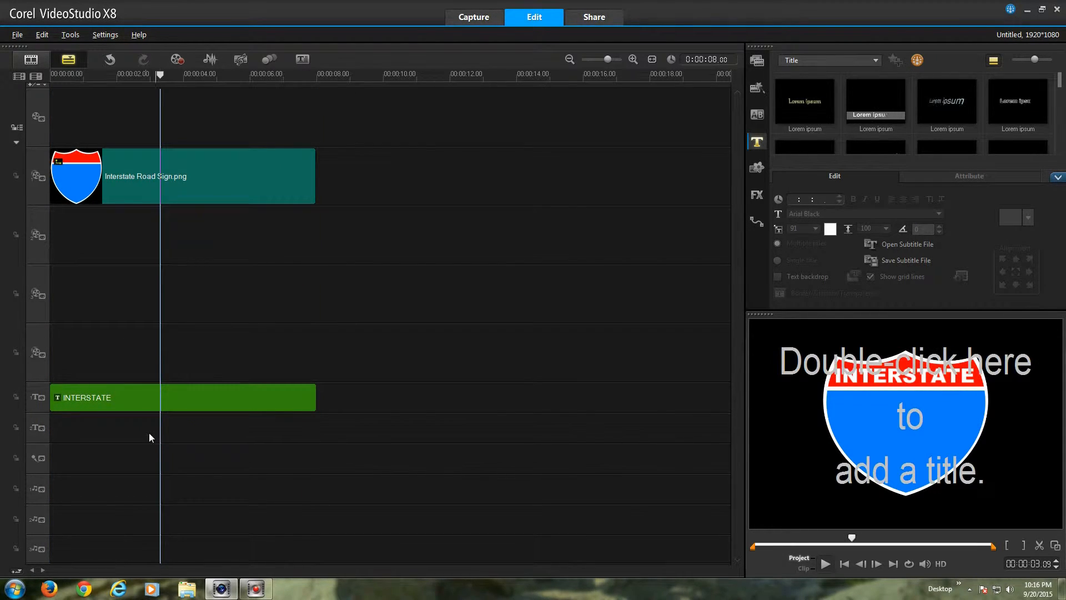
pyautogui.click(126, 434)
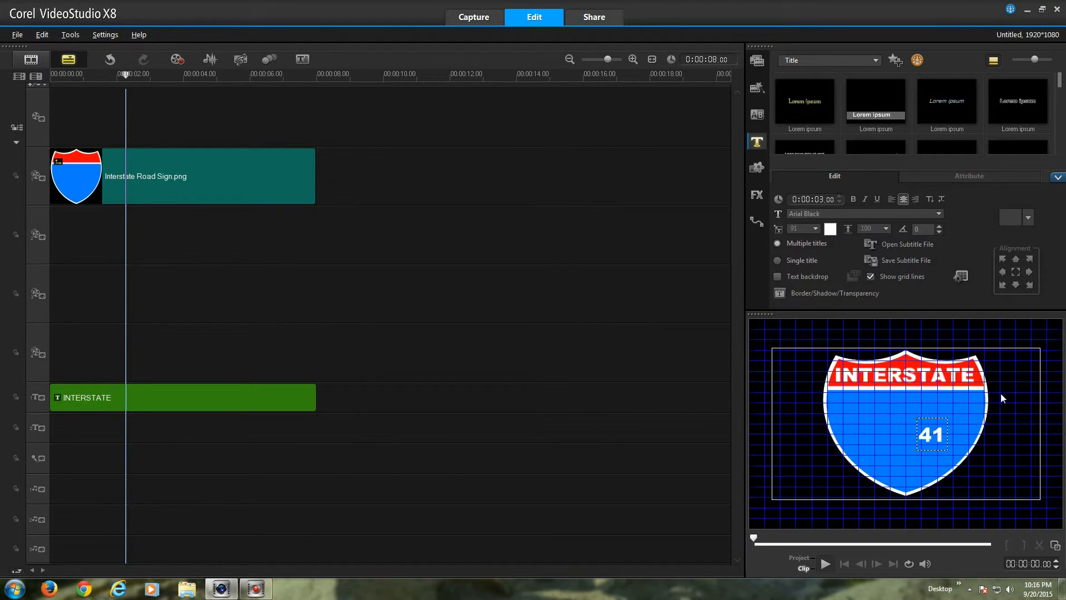
pyautogui.click(1001, 392)
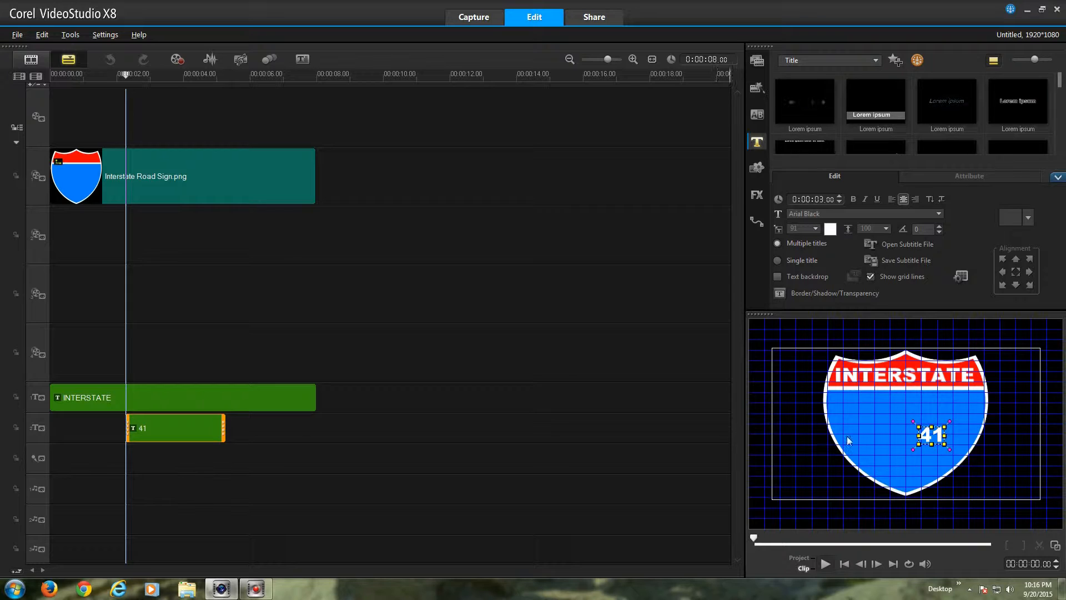
pyautogui.click(949, 450)
pyautogui.press('BackSpace')
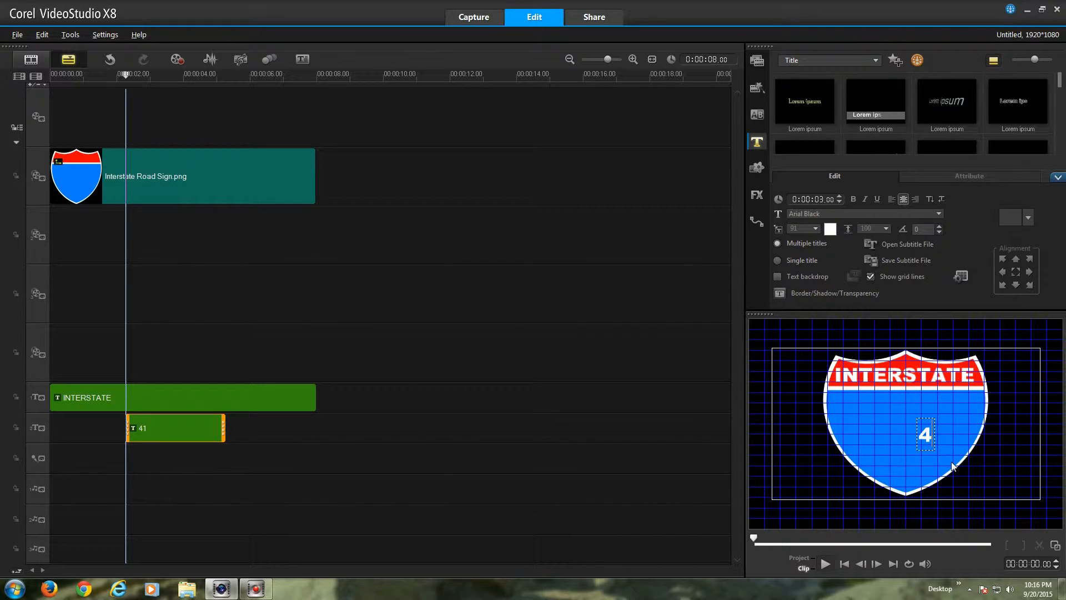
pyautogui.press('BackSpace')
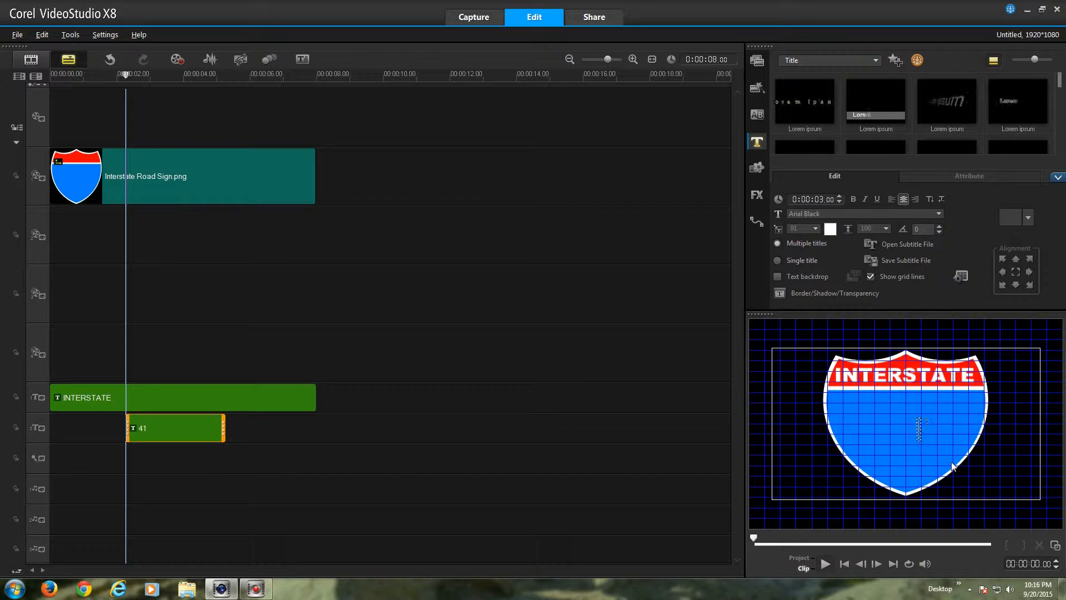
pyautogui.click(183, 434)
pyautogui.click(183, 434)
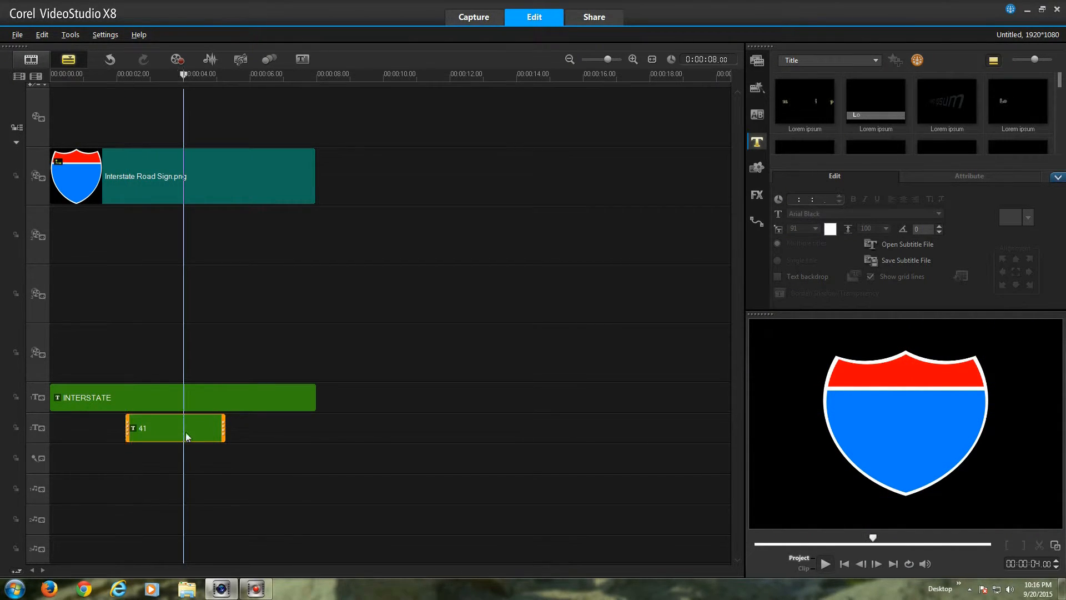
pyautogui.press('Delete')
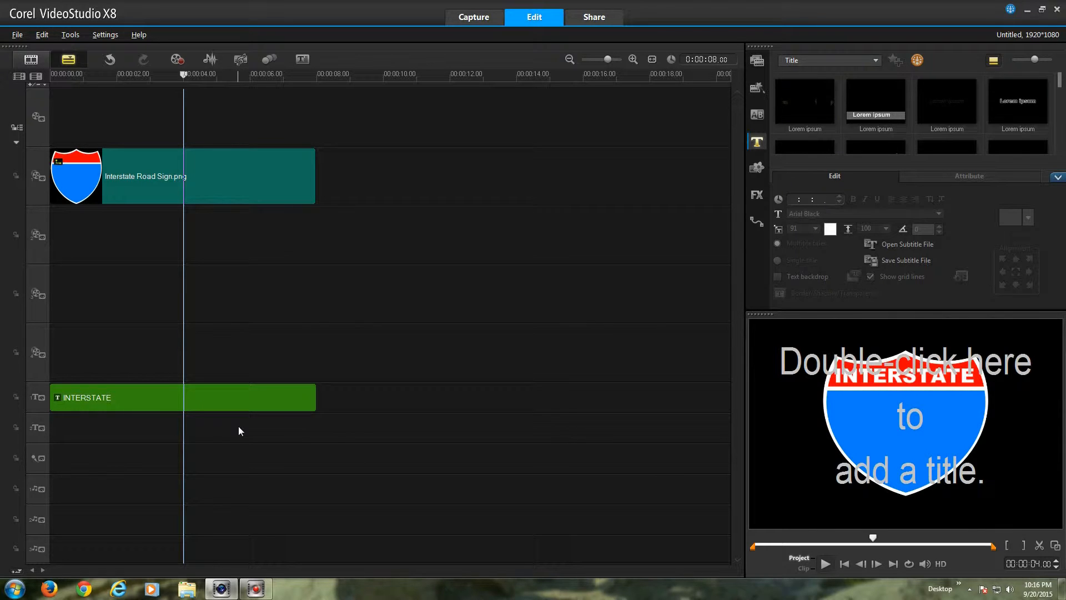
# Add the title "75" over the shield's blue area on the second title track, starting at zero and lasting 8 seconds
pyautogui.doubleClick(914, 426)
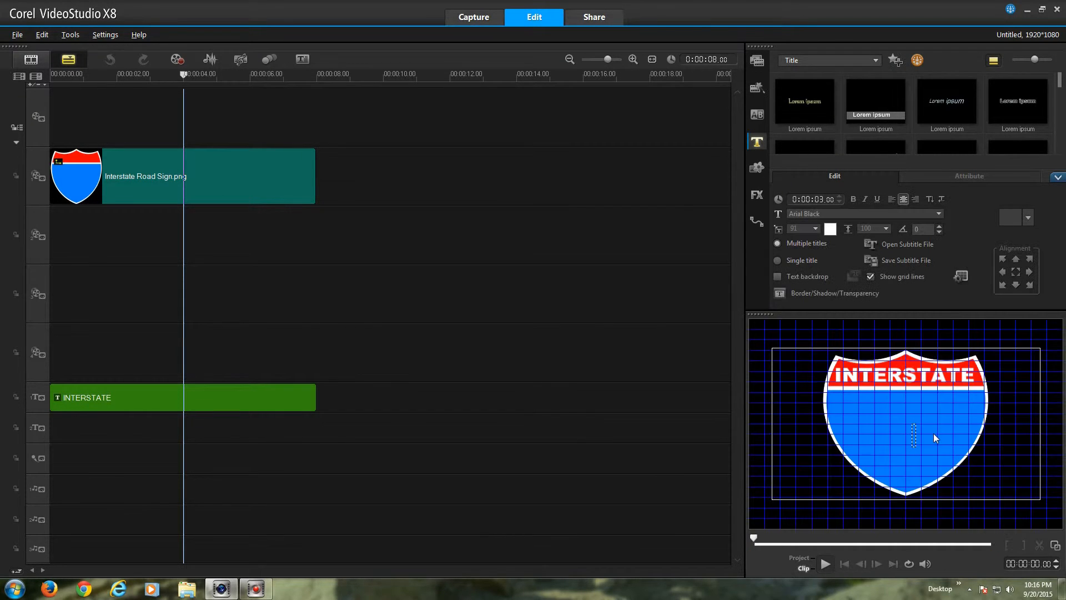
pyautogui.write('75')
pyautogui.click(842, 411)
pyautogui.moveTo(920, 442); pyautogui.dragTo(878, 420)
pyautogui.moveTo(245, 431); pyautogui.dragTo(75, 425)
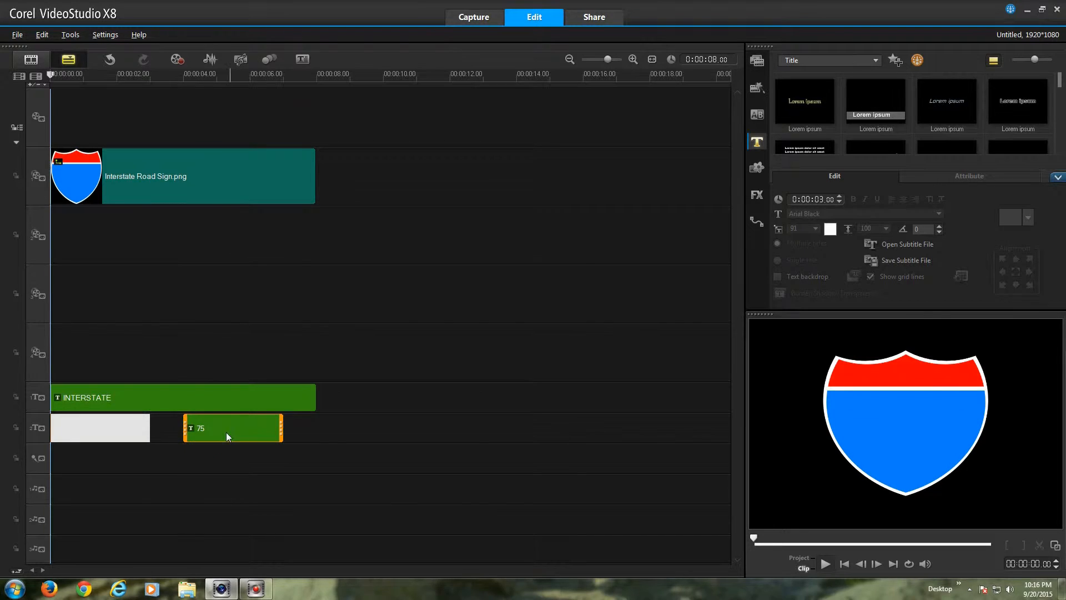
pyautogui.moveTo(148, 431); pyautogui.dragTo(340, 426)
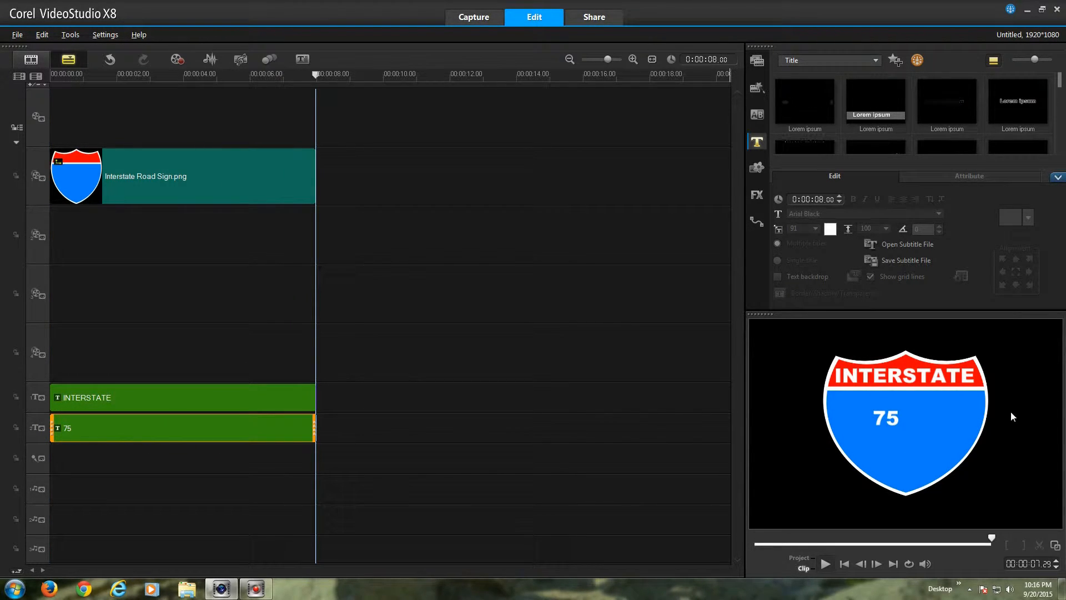
# Enlarge the 75 title to size 200 and center it in the shield's blue area
pyautogui.click(884, 414)
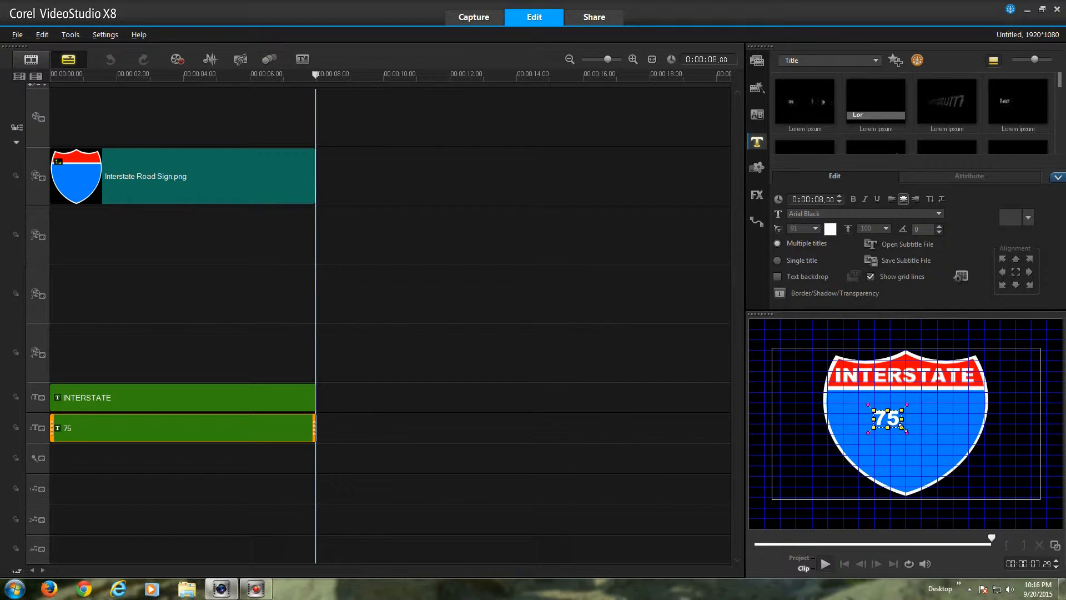
pyautogui.moveTo(902, 427); pyautogui.dragTo(995, 486)
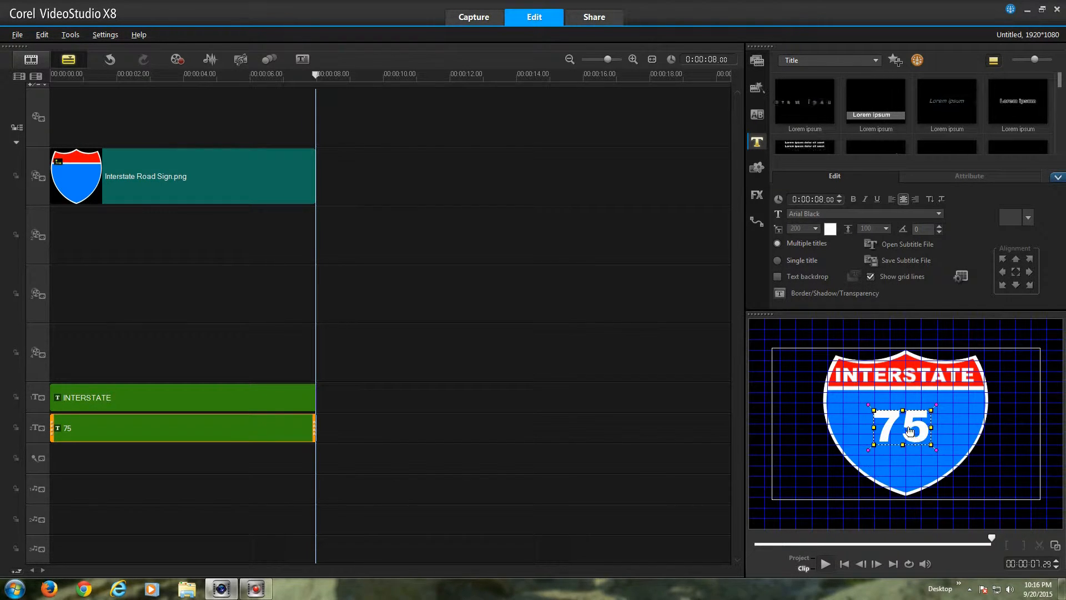
pyautogui.moveTo(919, 429); pyautogui.dragTo(919, 432)
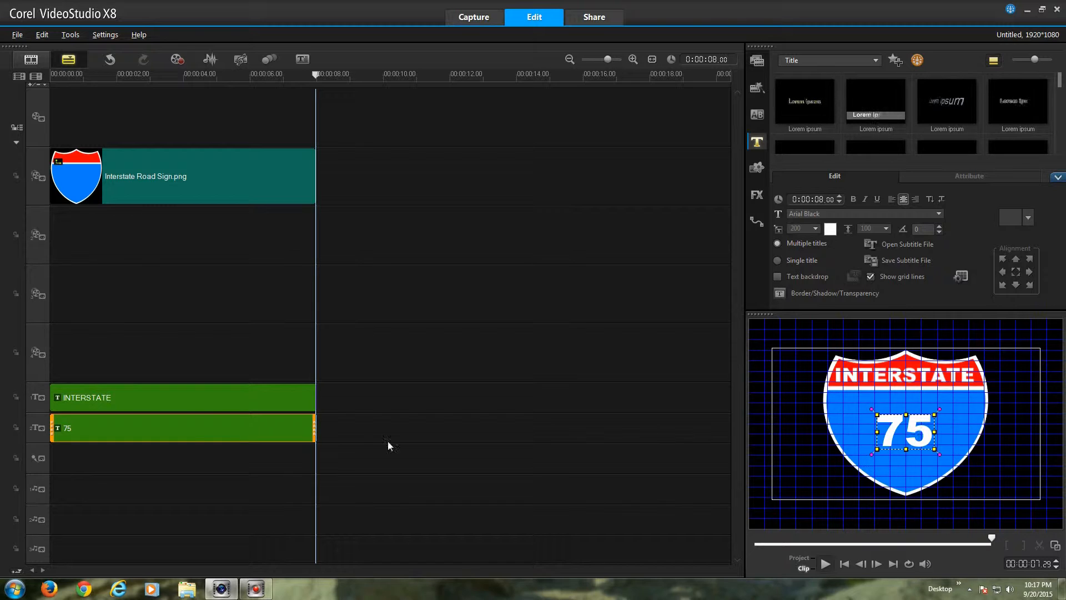
# Customize the 75 title's motion with size 34 and position X 0, Y -7, and copy the first key frame to all
pyautogui.click(184, 432)
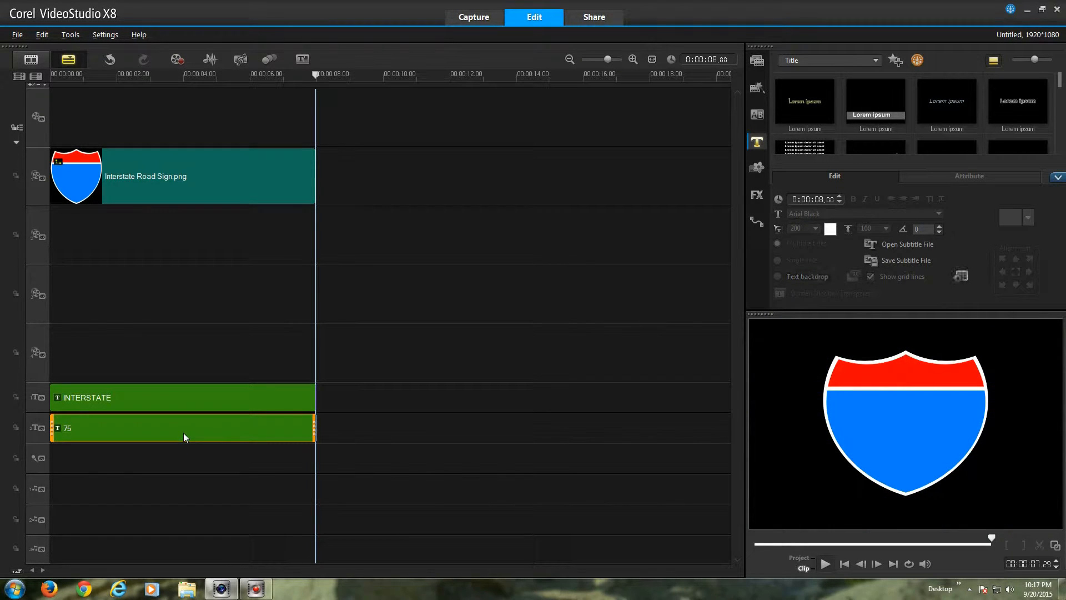
pyautogui.rightClick(184, 433)
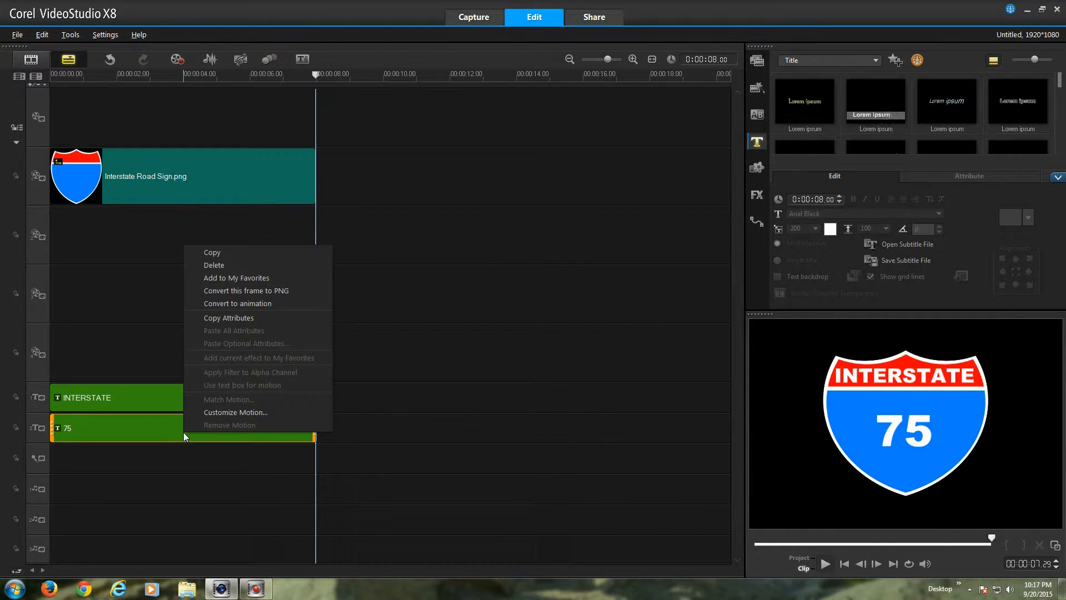
pyautogui.click(253, 411)
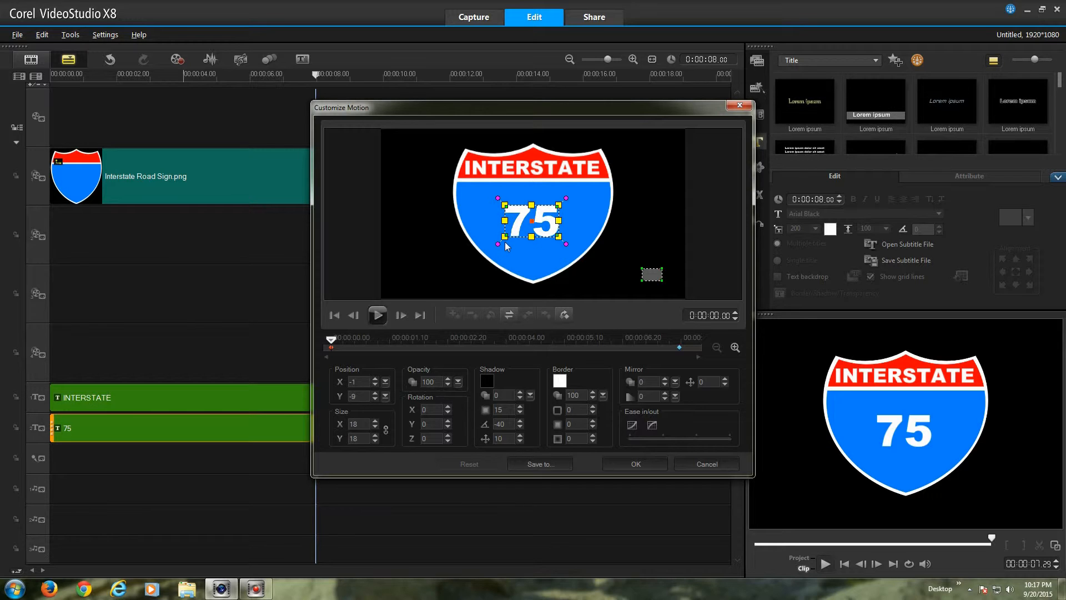
pyautogui.moveTo(505, 236); pyautogui.dragTo(476, 255)
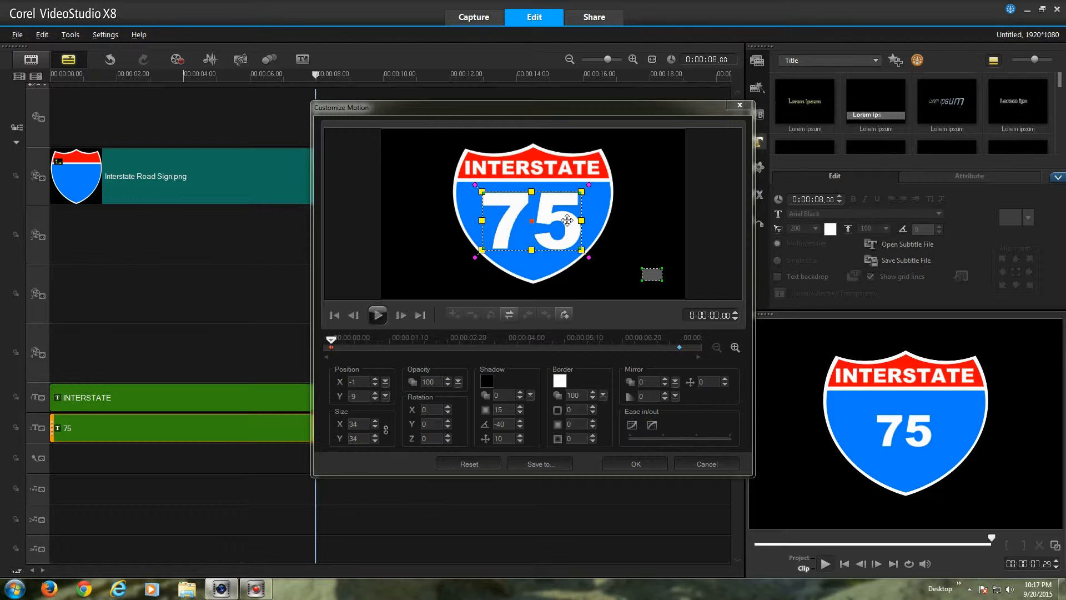
pyautogui.moveTo(557, 223); pyautogui.dragTo(560, 226)
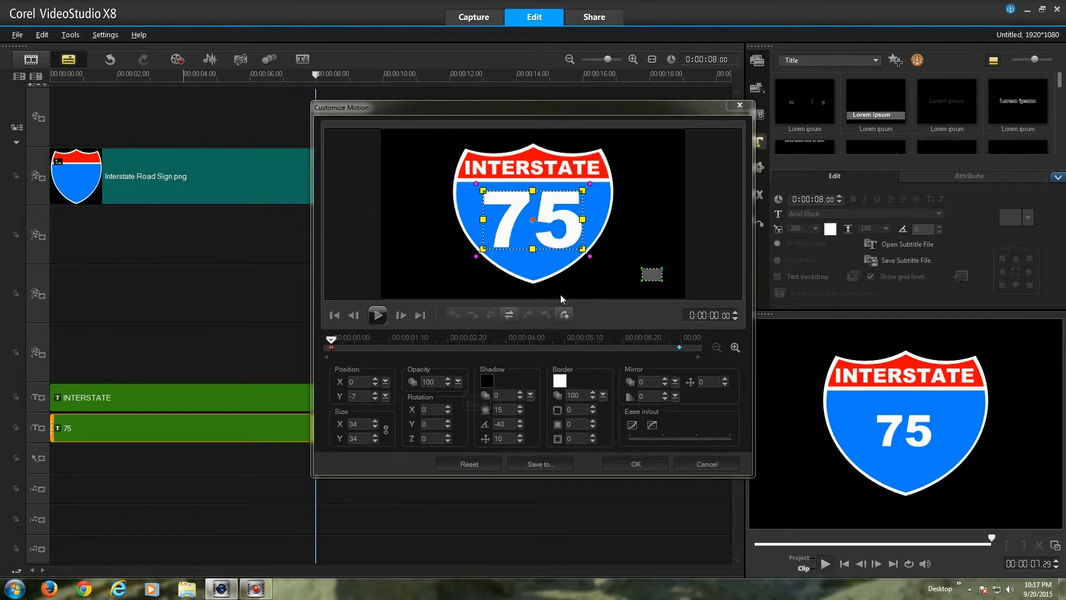
pyautogui.rightClick(331, 349)
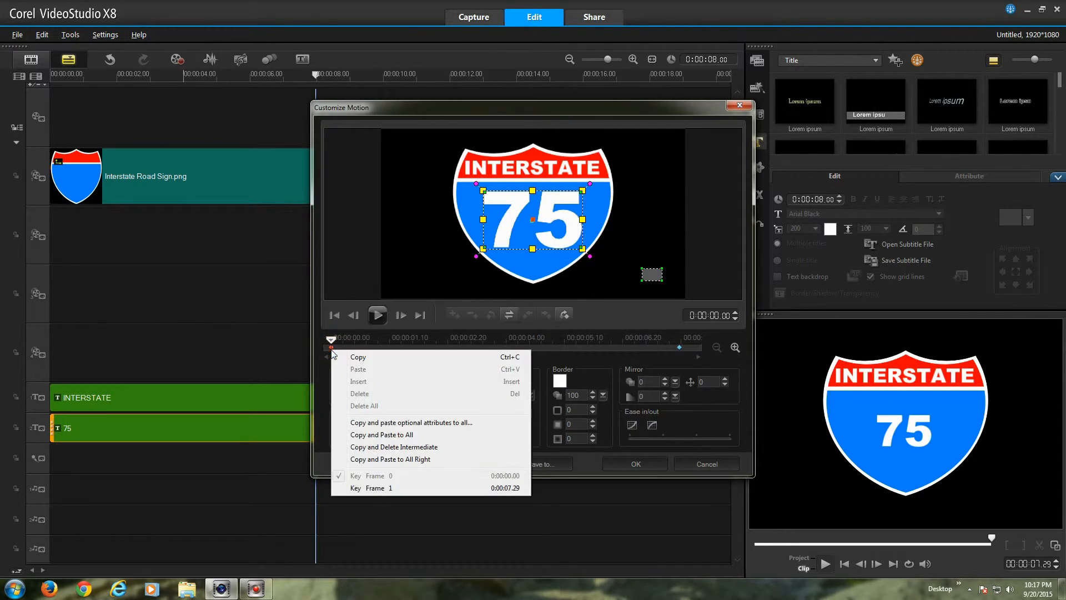
pyautogui.click(403, 435)
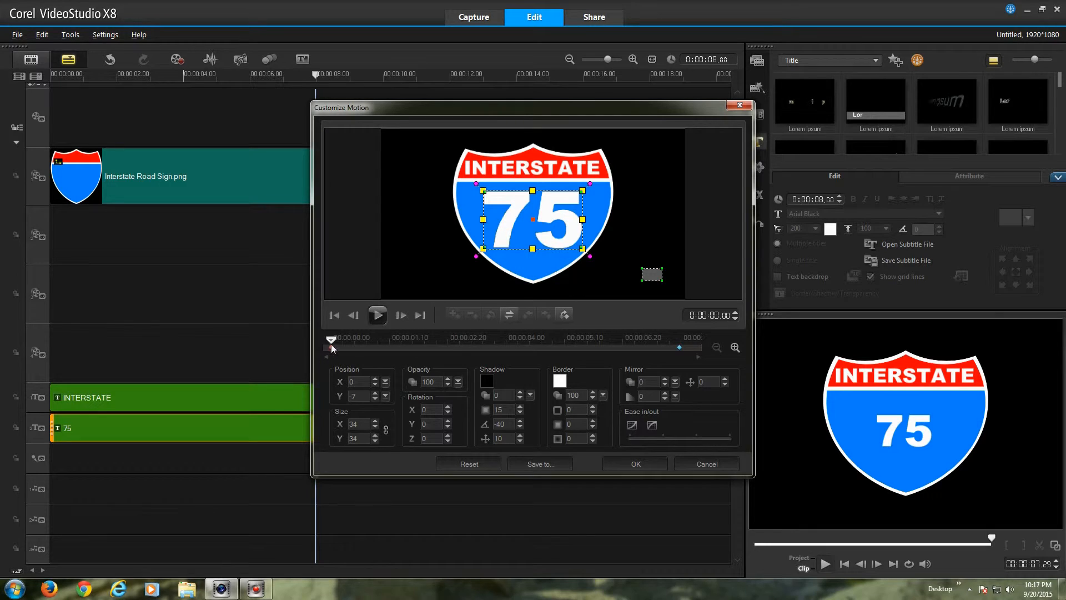
# Reposition the 75 title to X 0, Y -8 at the first key frame, copy it to all key frames and apply the motion
pyautogui.moveTo(332, 342)
pyautogui.mouseDown()
pyautogui.moveTo(566, 343)
pyautogui.moveTo(332, 343)
pyautogui.mouseUp()
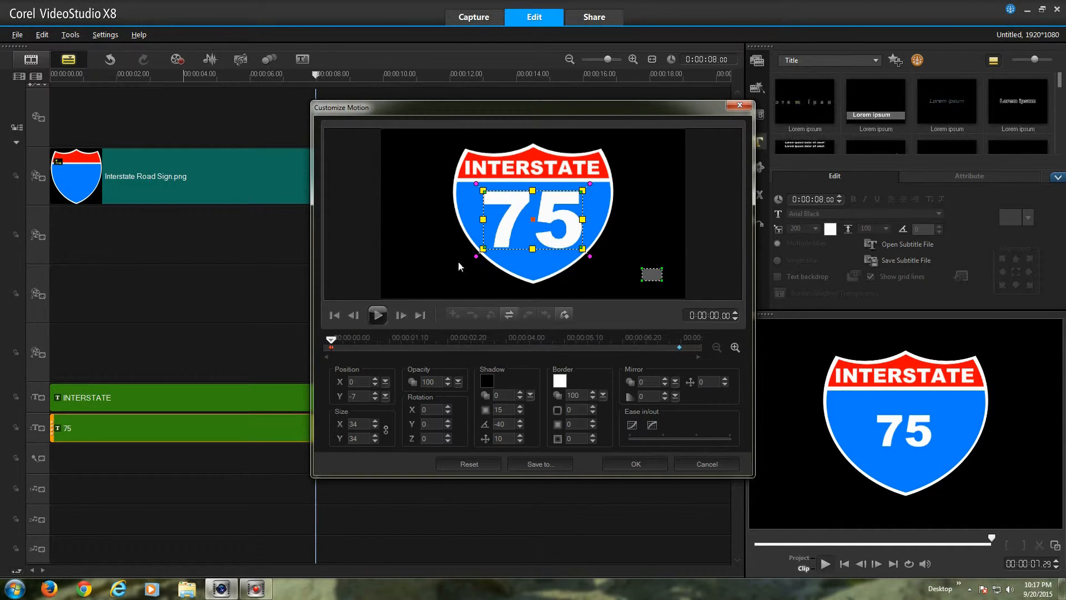
pyautogui.moveTo(500, 230); pyautogui.dragTo(480, 219)
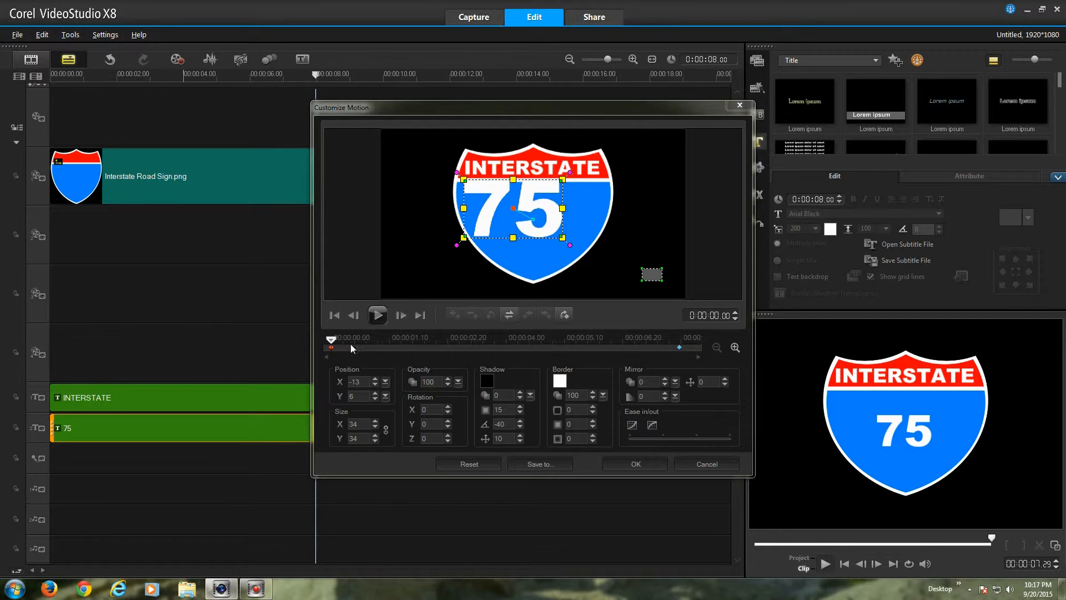
pyautogui.moveTo(332, 344)
pyautogui.mouseDown()
pyautogui.moveTo(539, 342)
pyautogui.moveTo(674, 354)
pyautogui.moveTo(328, 345)
pyautogui.mouseUp()
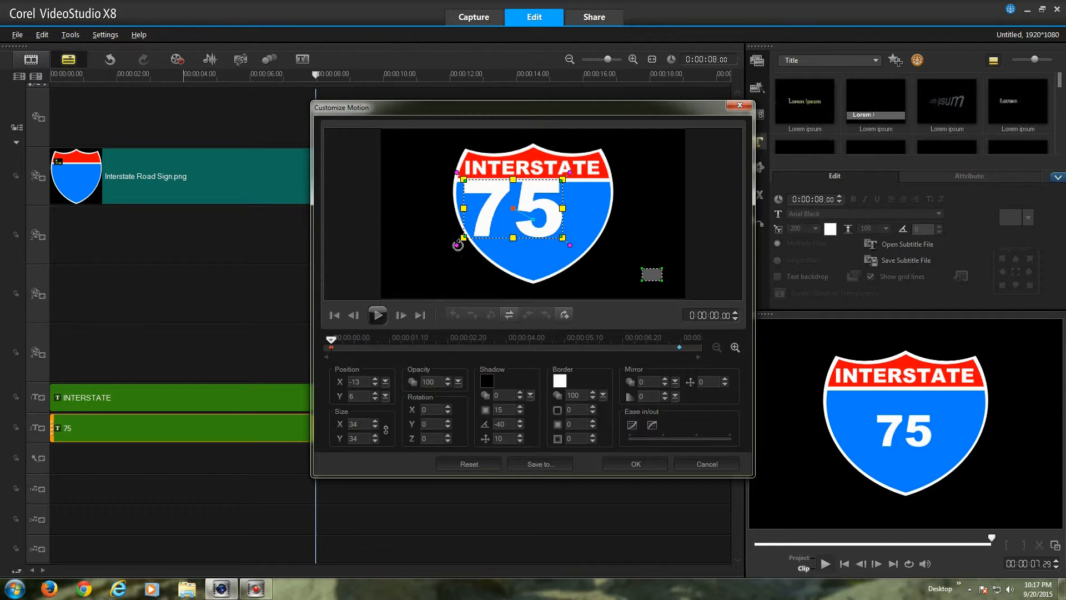
pyautogui.moveTo(522, 216); pyautogui.dragTo(534, 221)
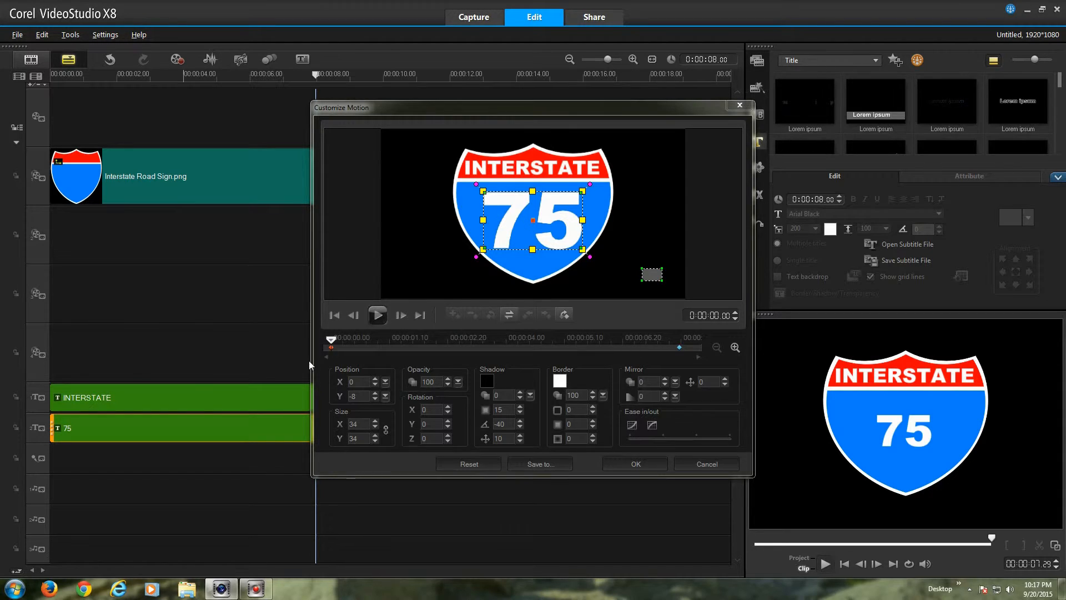
pyautogui.click(680, 348)
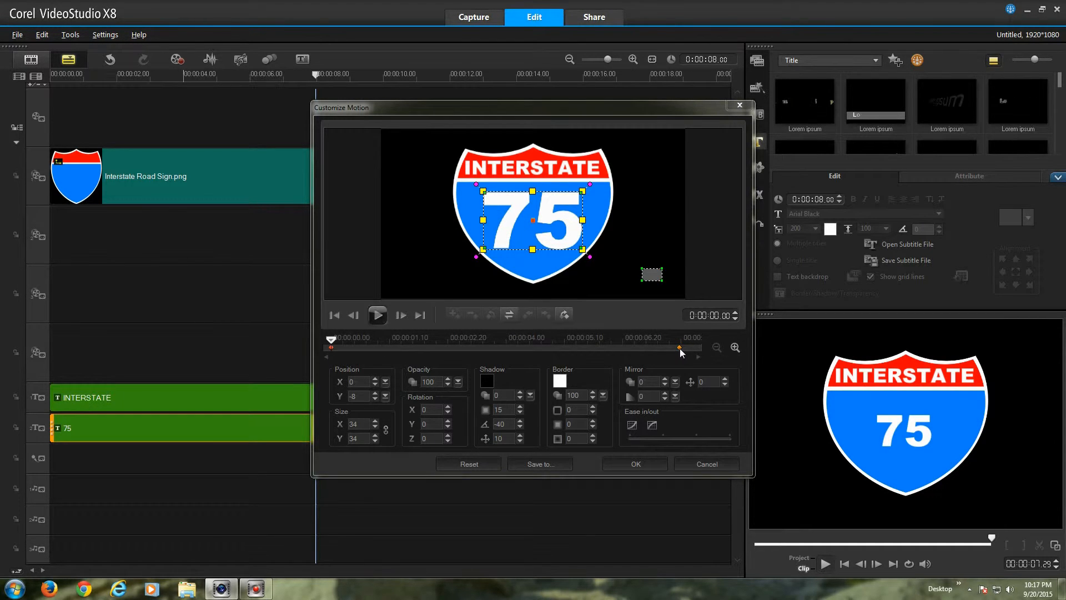
pyautogui.rightClick(332, 348)
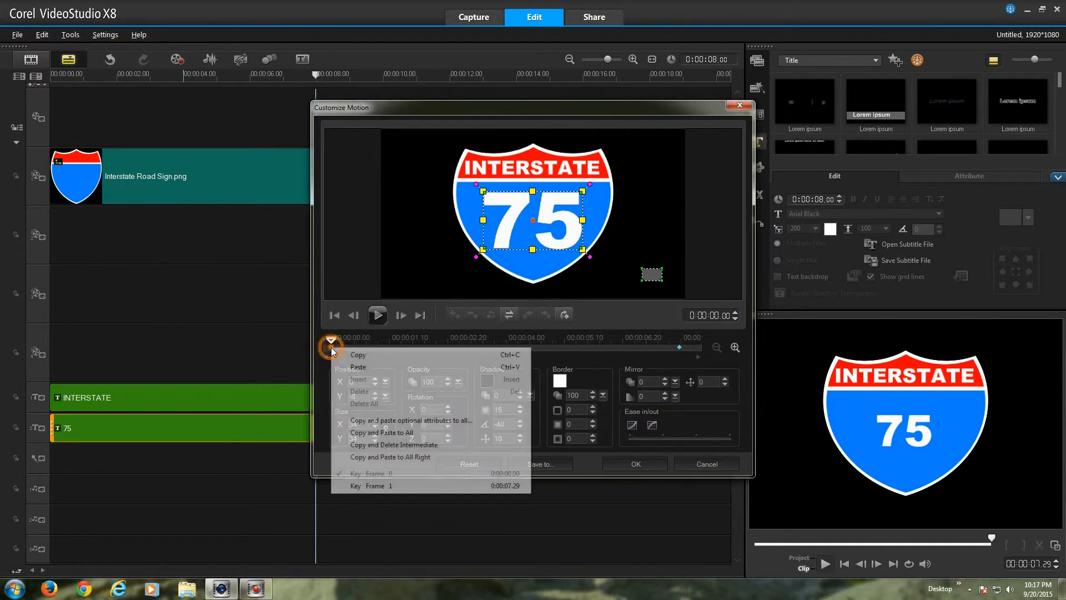
pyautogui.click(410, 433)
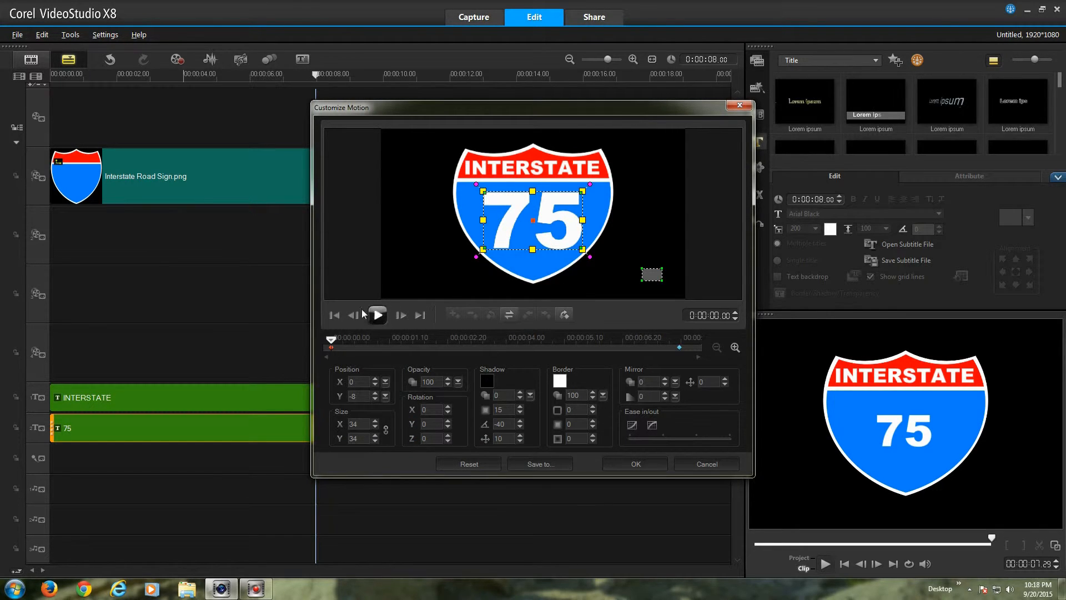
pyautogui.moveTo(332, 340)
pyautogui.mouseDown()
pyautogui.moveTo(682, 345)
pyautogui.moveTo(317, 345)
pyautogui.mouseUp()
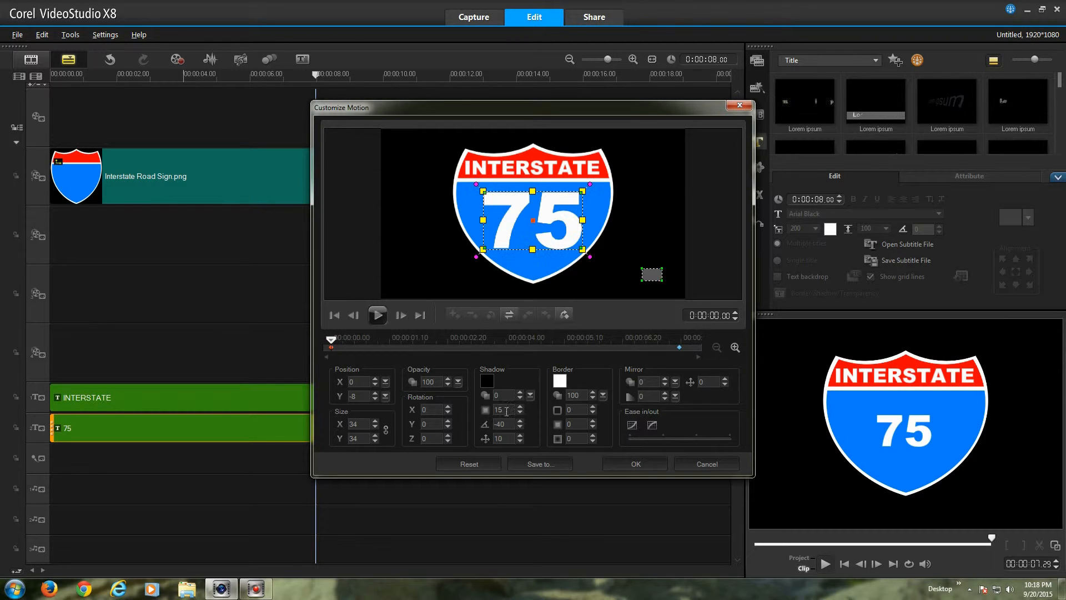
pyautogui.click(622, 465)
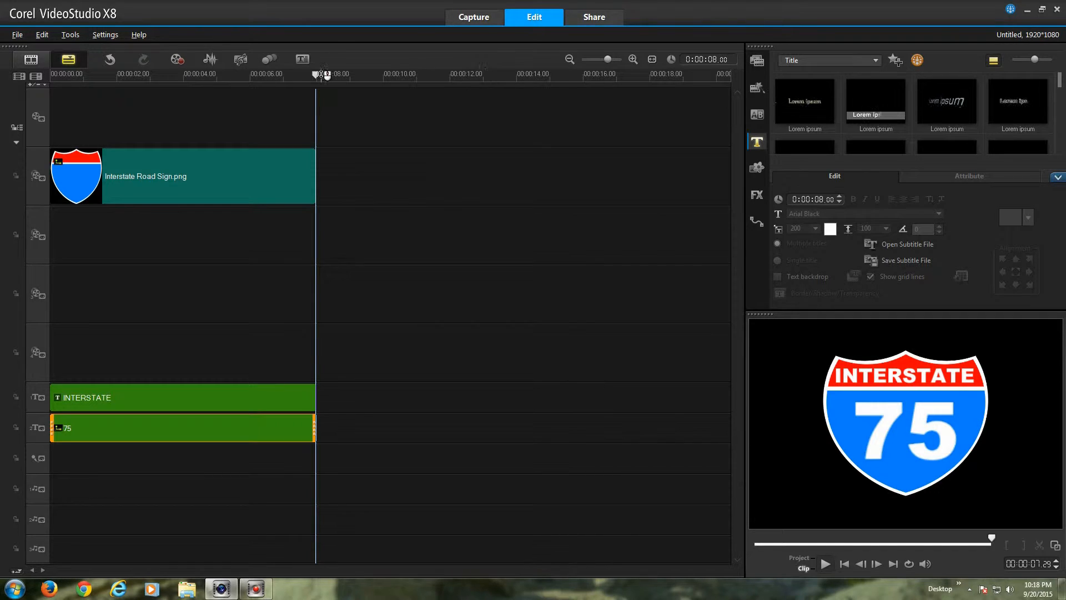
# Return the playhead to the start and render the project as an MPEG-4 video named "Interstate 75 sign"
pyautogui.moveTo(319, 74); pyautogui.dragTo(51, 83)
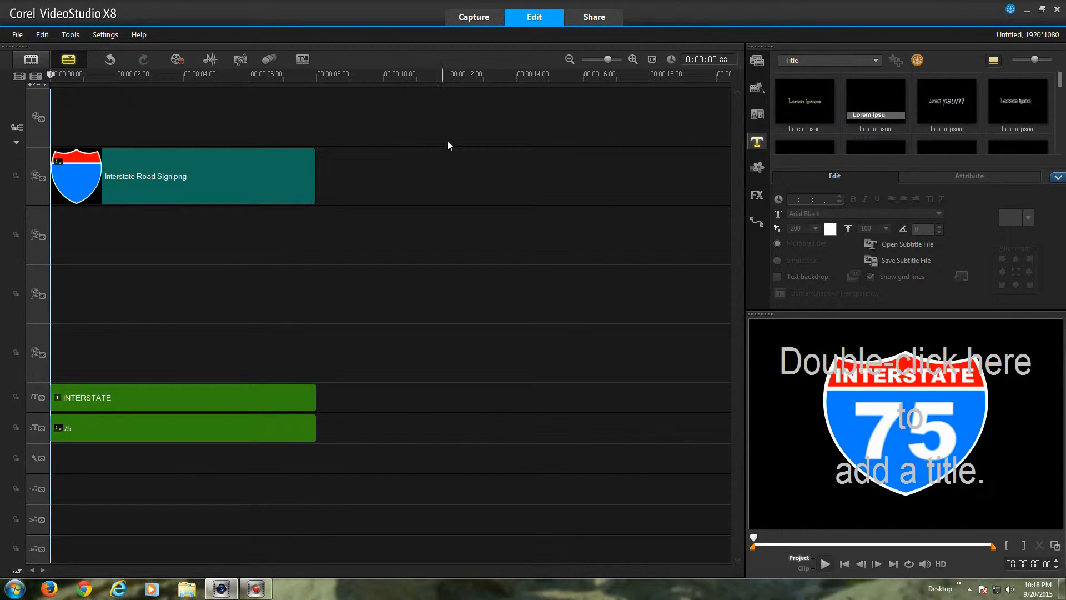
pyautogui.click(594, 18)
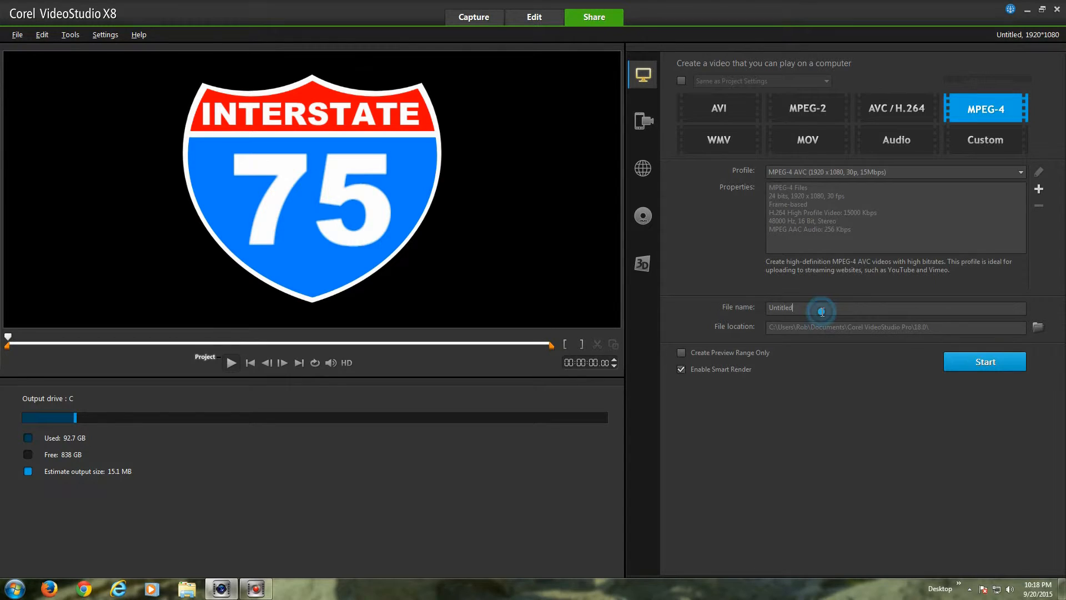
pyautogui.doubleClick(822, 311)
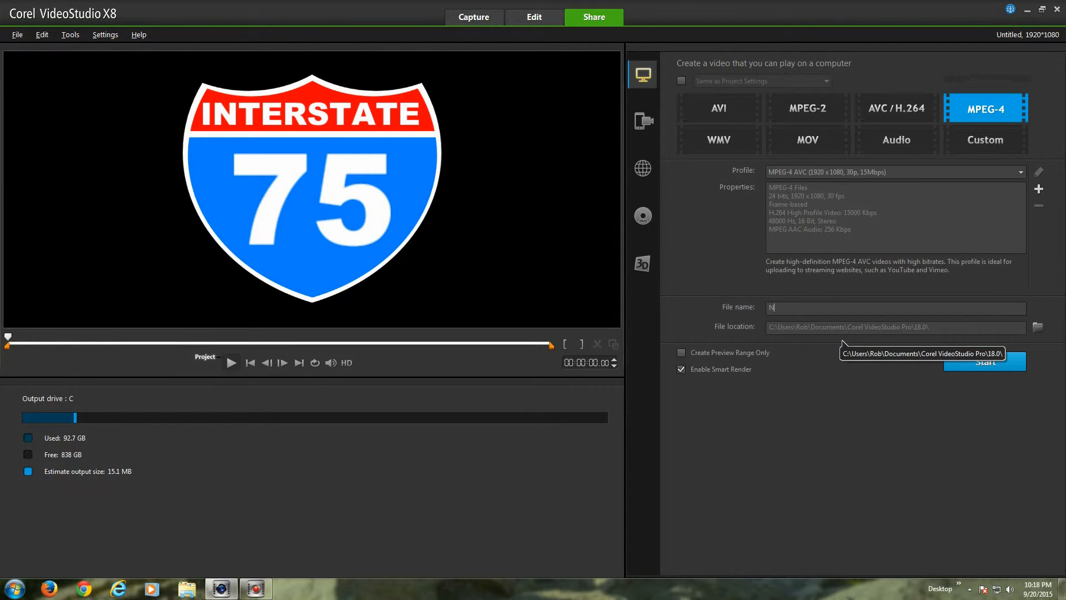
pyautogui.write('Interstae')
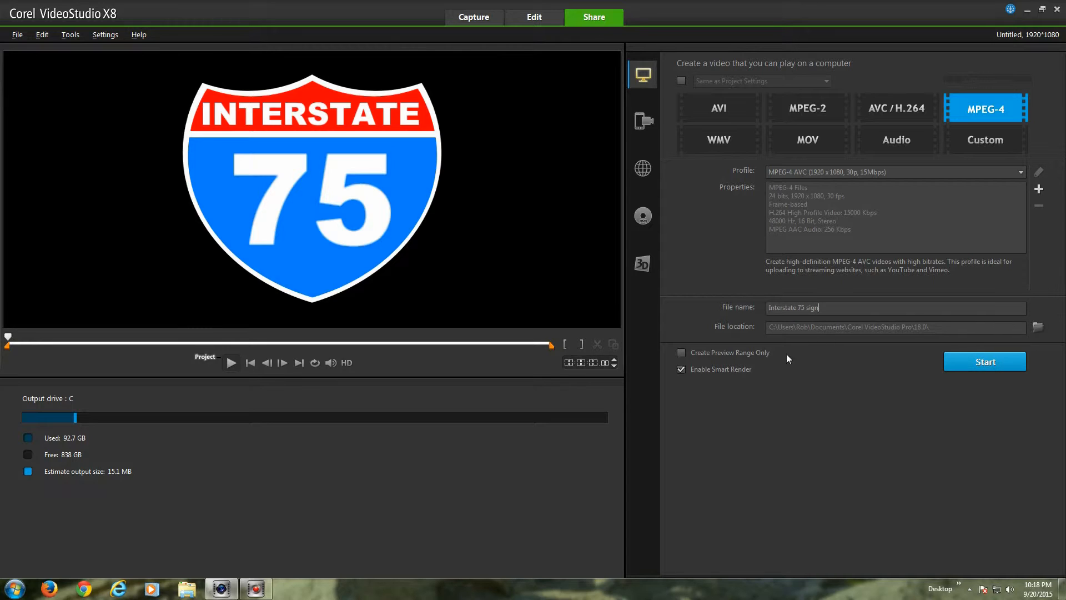
pyautogui.click(982, 363)
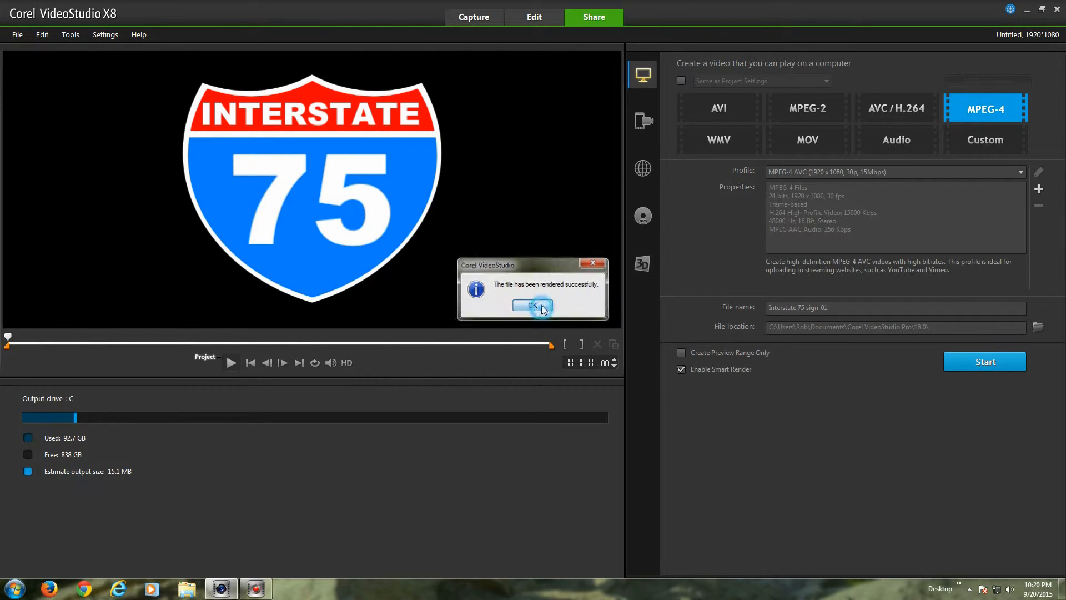
pyautogui.click(533, 305)
# Return to the editing workspace and save the project as "Interstate Road Sign Template"
pyautogui.click(531, 18)
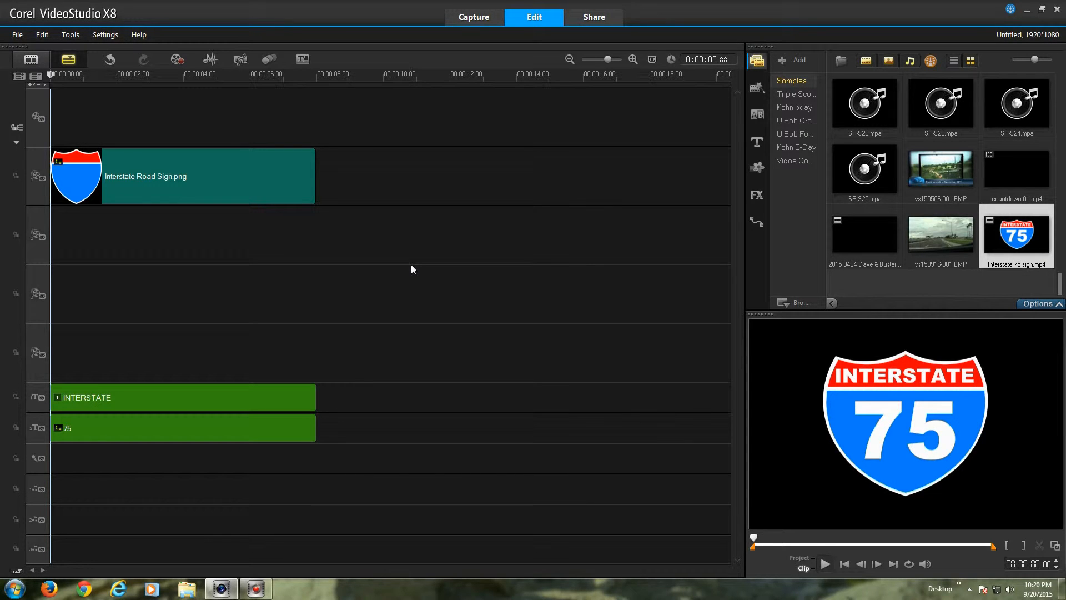
pyautogui.hotkey('ctrl', 's')
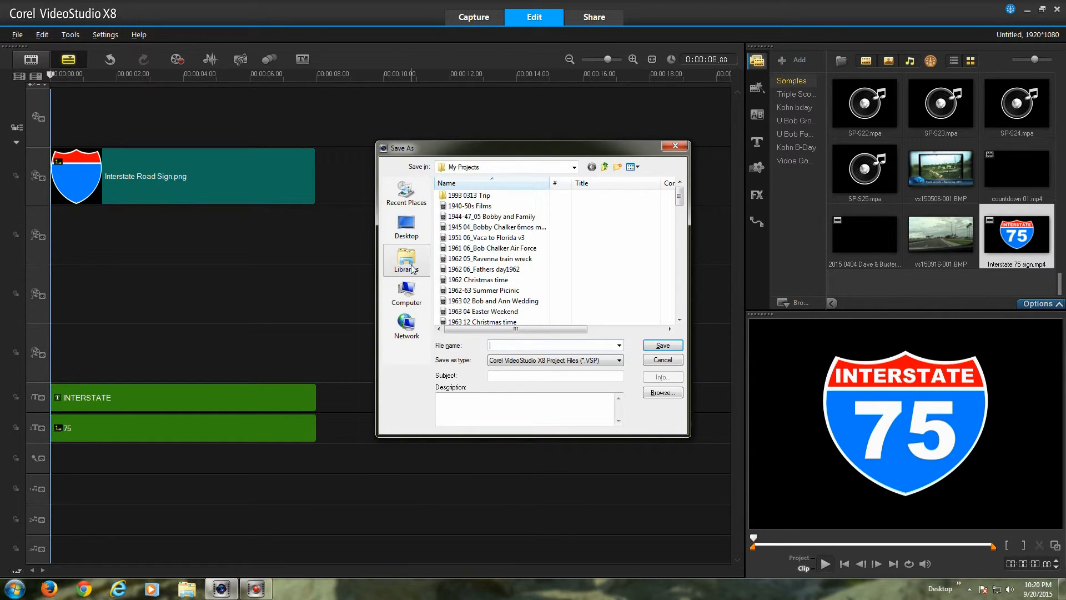
pyautogui.write('Int')
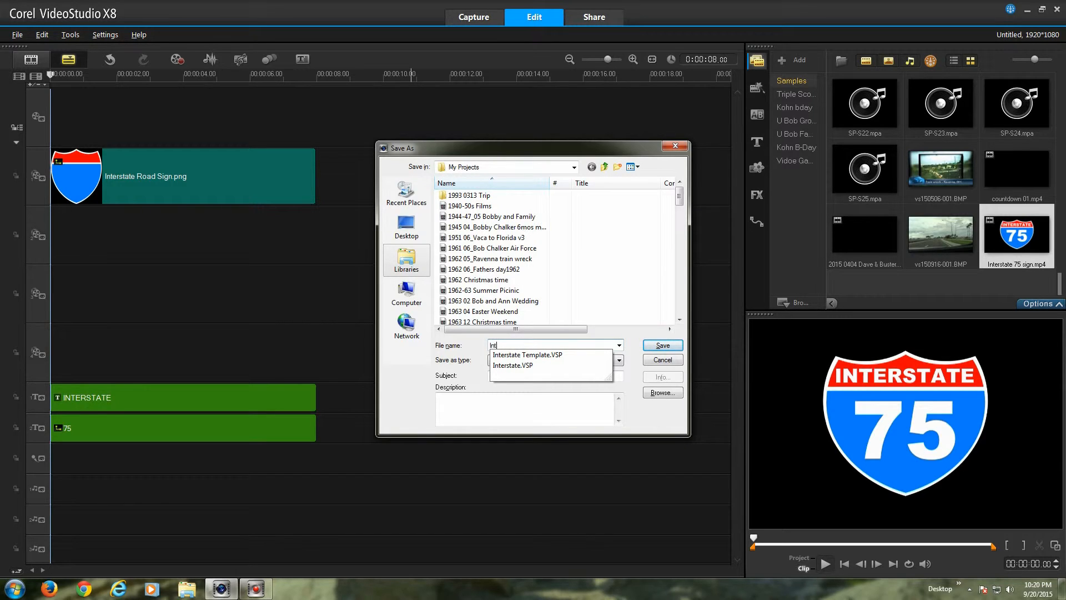
pyautogui.write('erstate ')
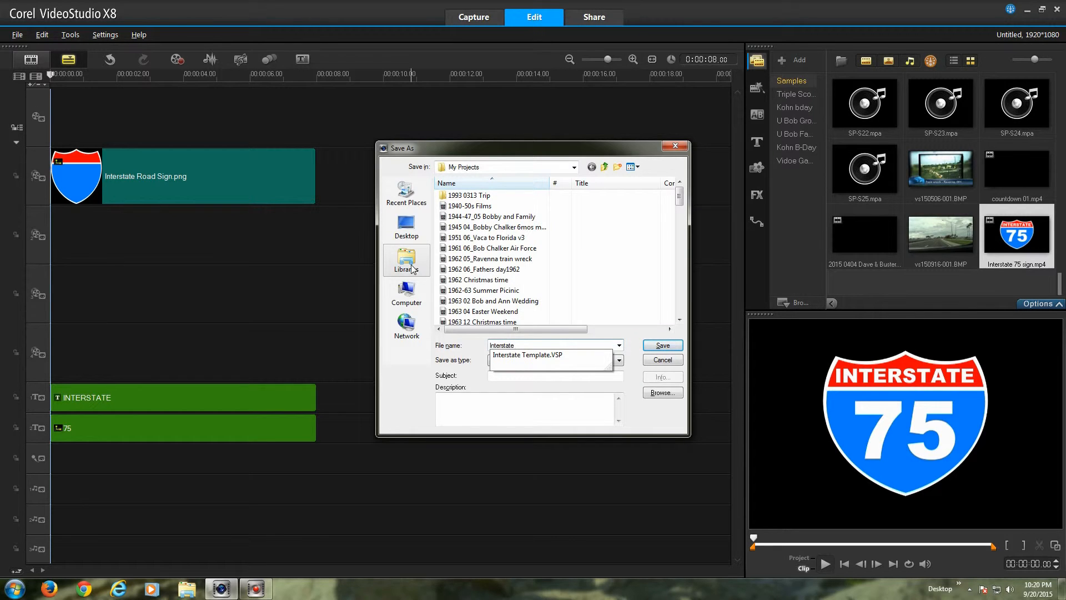
pyautogui.write('Road Sign Template')
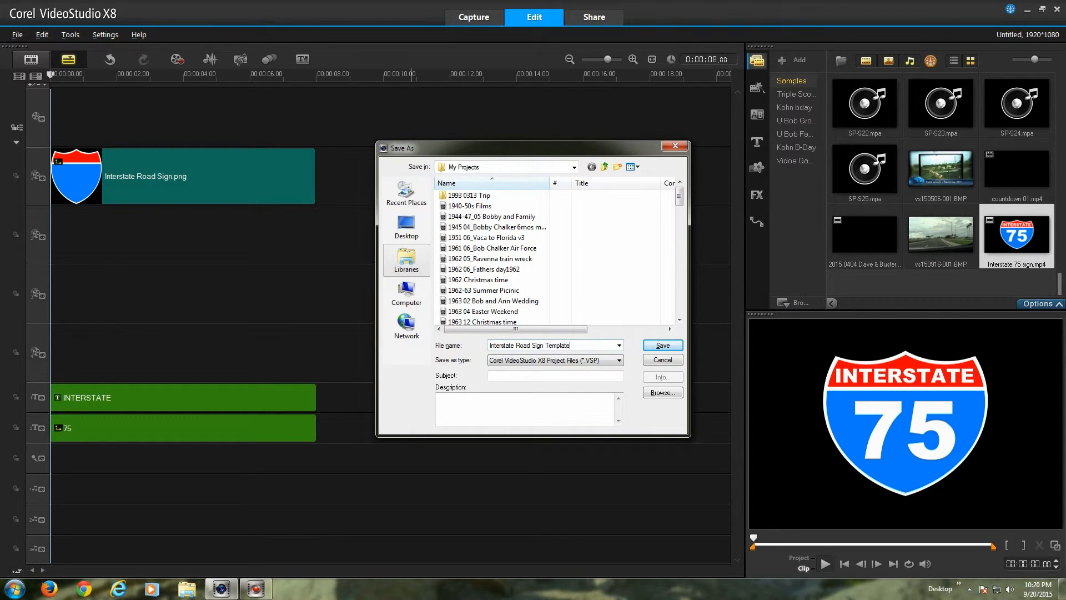
pyautogui.press('Return')
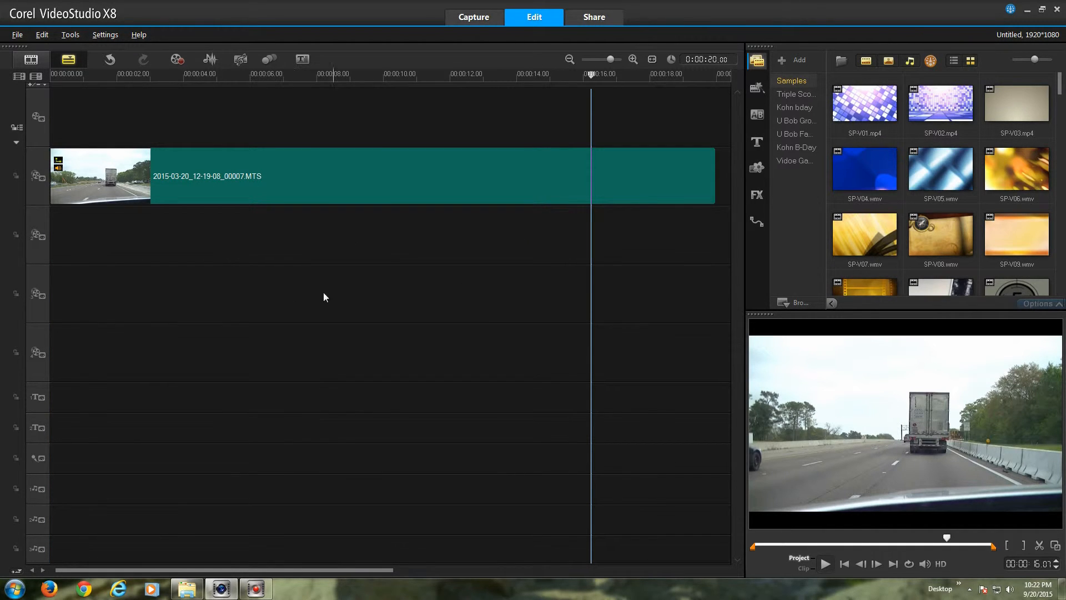
# Insert Interstate 75 sign.mp4 from the media library onto Overlay Track #2 at the start of the highway video
pyautogui.click(844, 565)
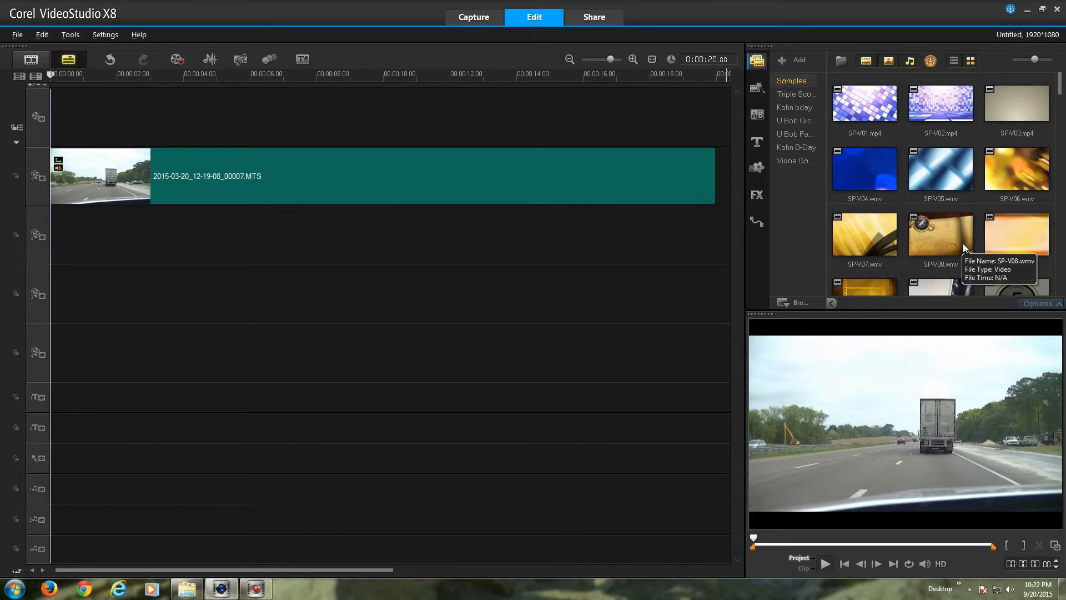
pyautogui.moveTo(1061, 78); pyautogui.dragTo(1060, 282)
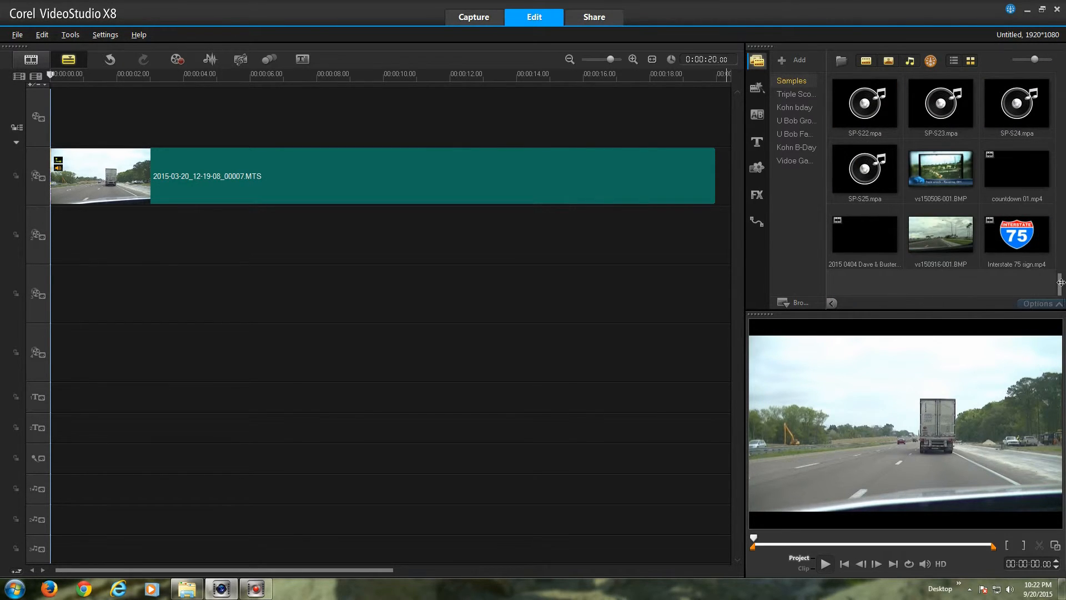
pyautogui.click(1018, 240)
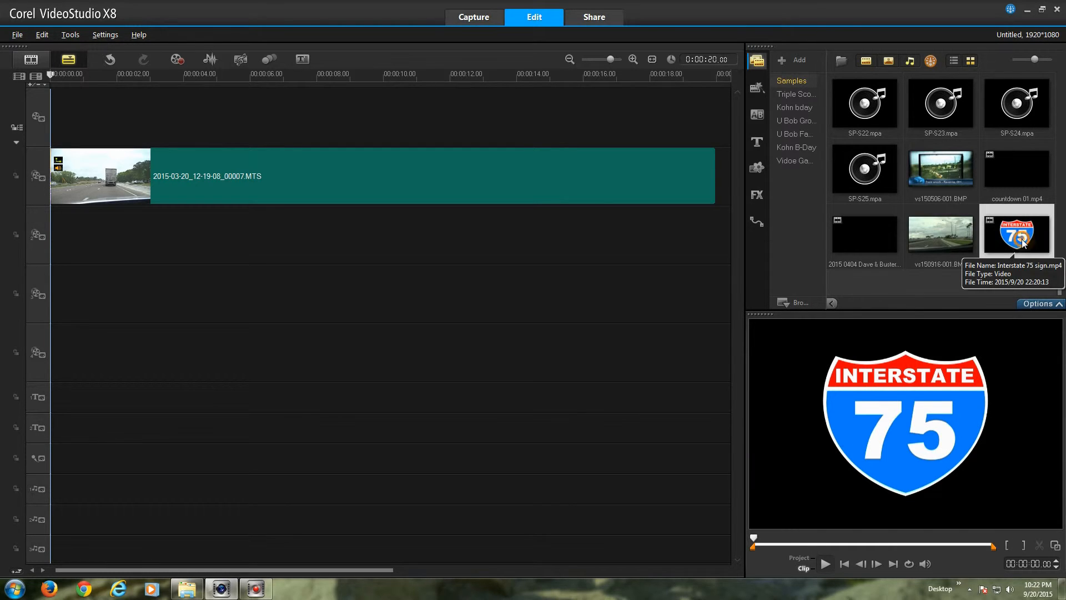
pyautogui.rightClick(1024, 243)
pyautogui.moveTo(1012, 261)
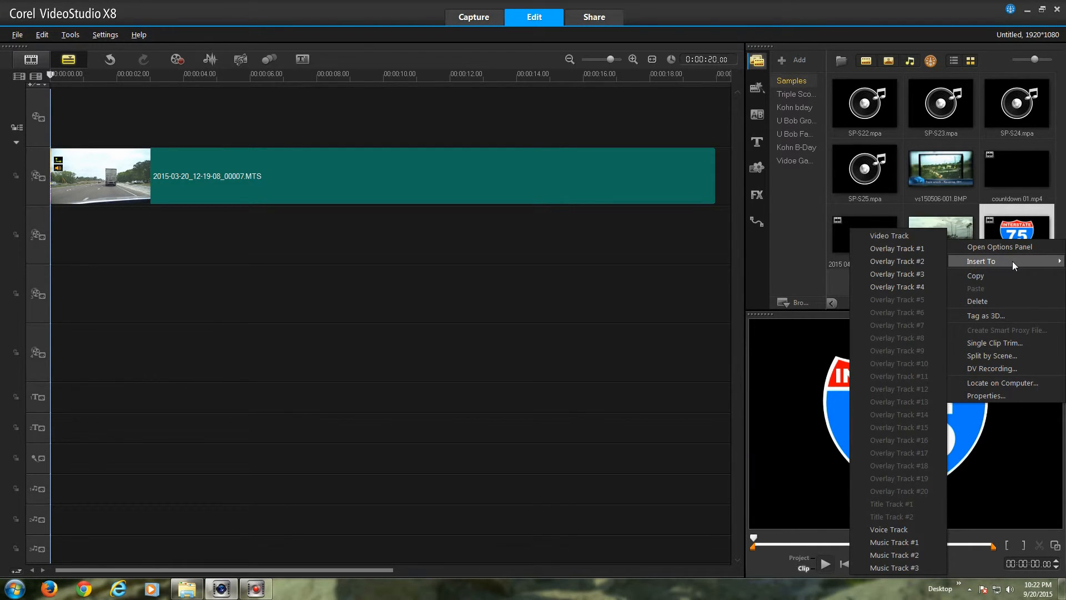
pyautogui.click(921, 260)
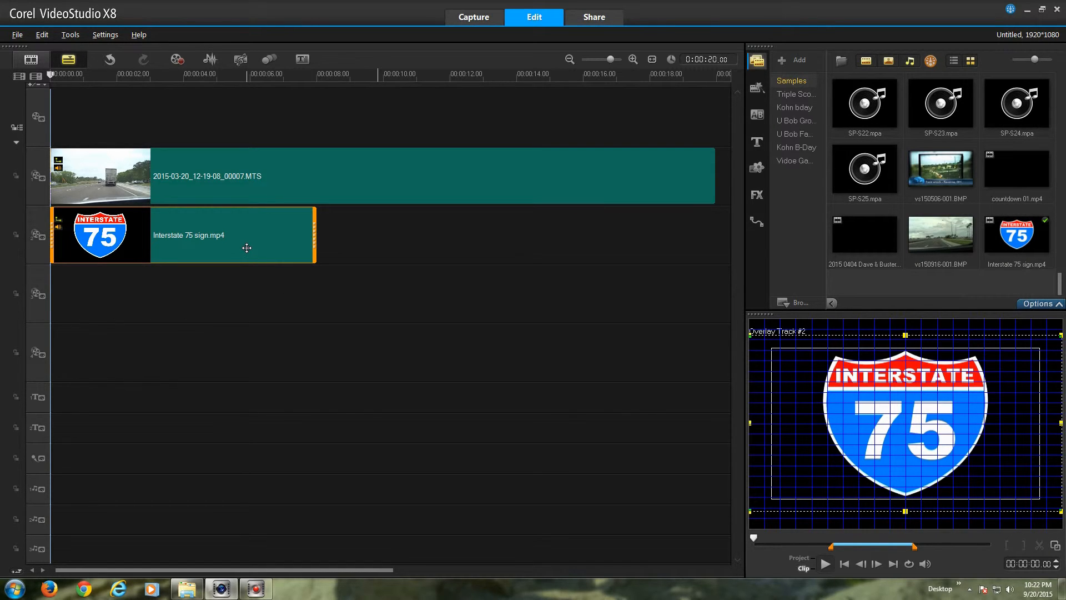
# Apply a chroma key overlay to the Interstate 75 sign clip to remove its black background
pyautogui.click(1036, 303)
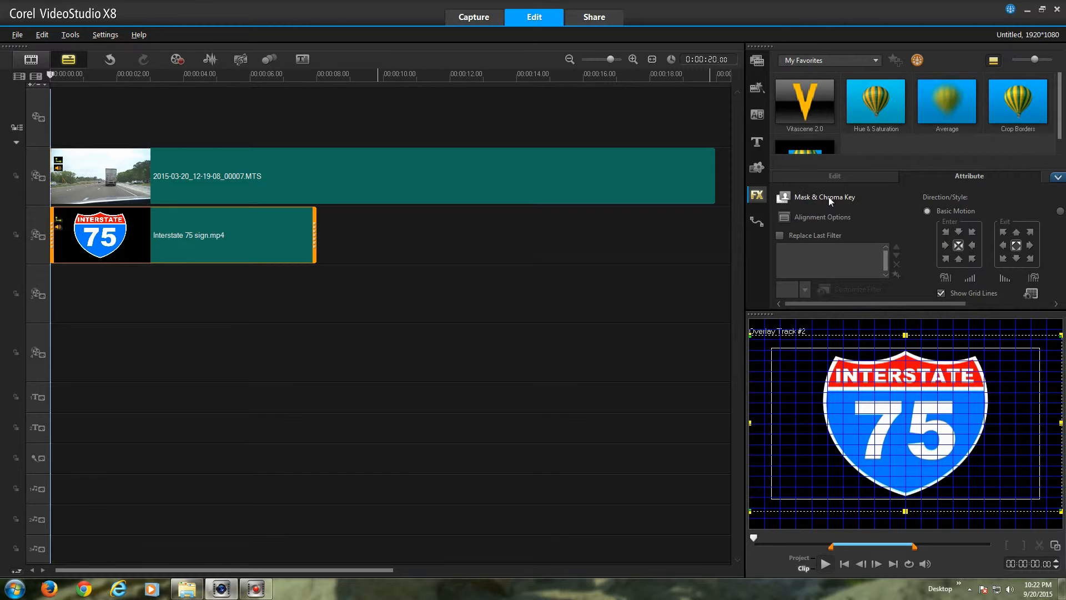
pyautogui.click(829, 197)
pyautogui.click(811, 213)
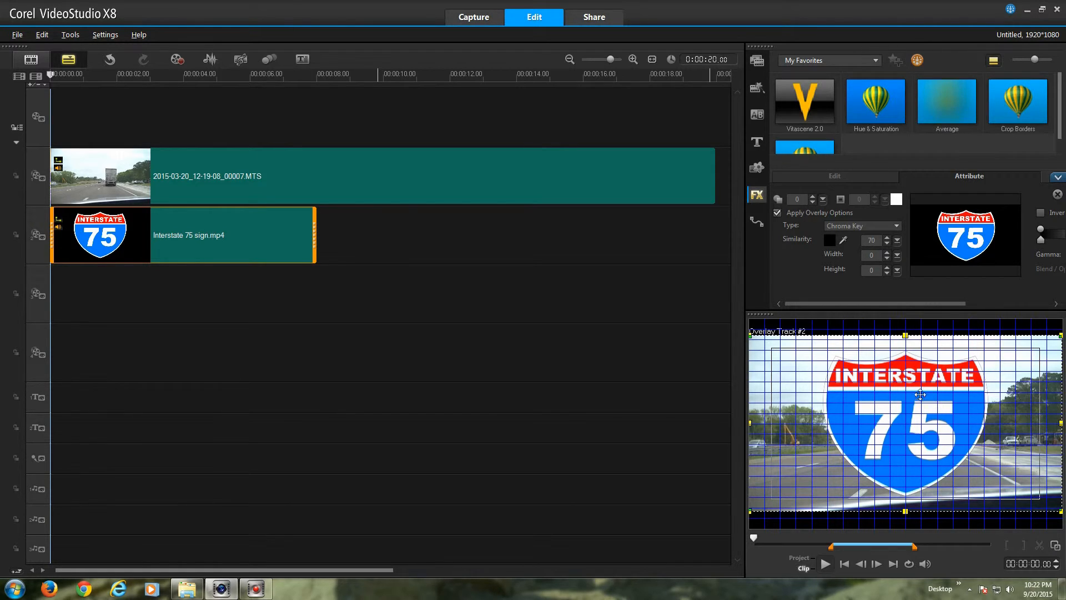
pyautogui.click(1059, 179)
# Move the Interstate 75 sign clip to start at 2 seconds and scrub the timeline to check its timing
pyautogui.moveTo(194, 243); pyautogui.dragTo(264, 240)
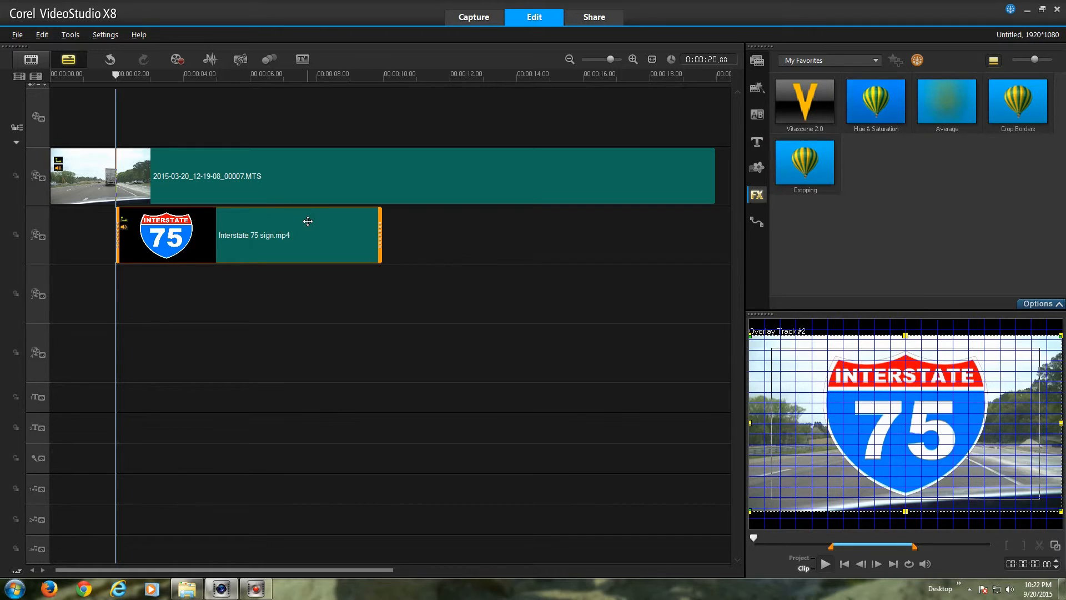
pyautogui.click(116, 75)
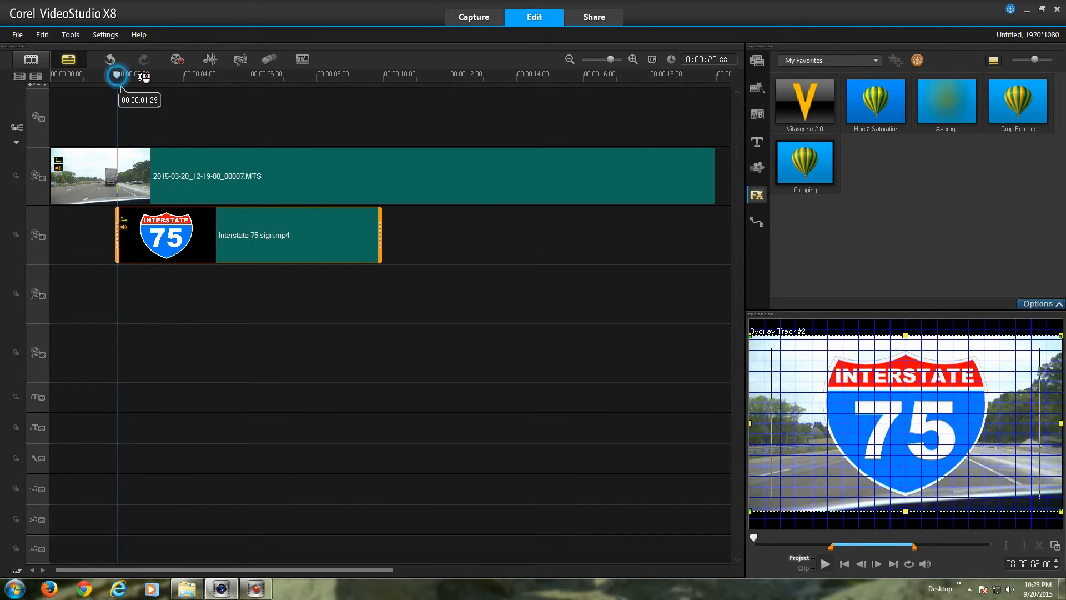
pyautogui.click(201, 76)
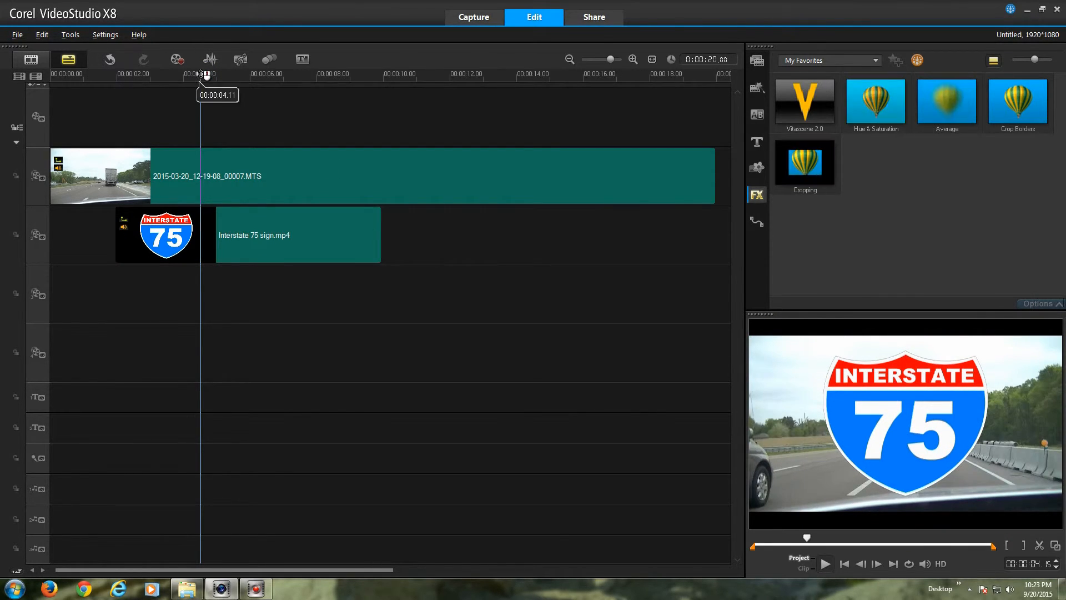
pyautogui.moveTo(201, 75); pyautogui.dragTo(108, 86)
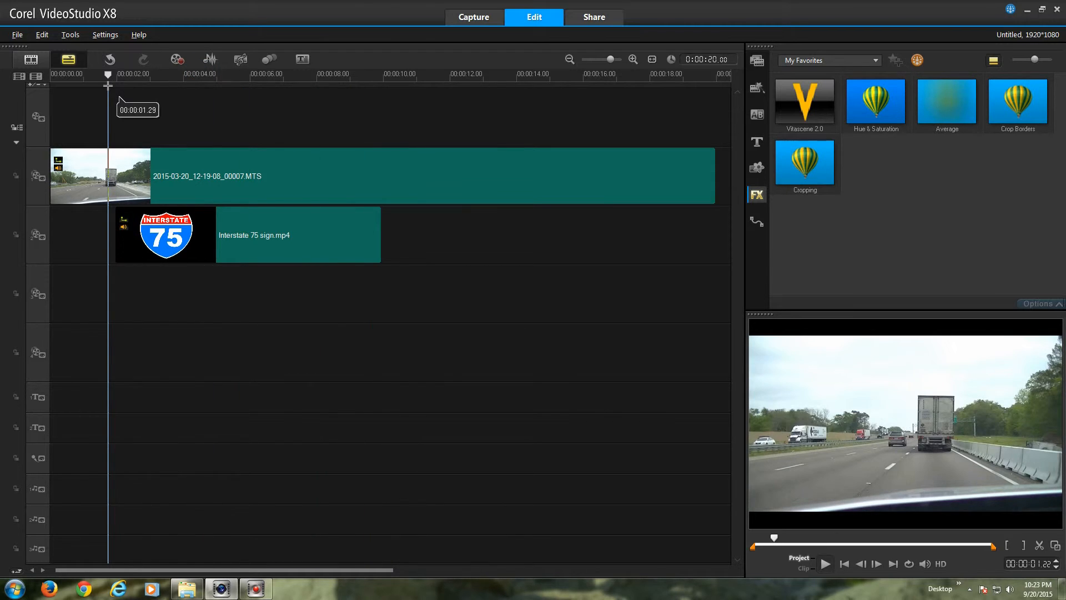
# Try trimming the Interstate 75 sign clip to 4 seconds and extend it back to its full length
pyautogui.click(266, 242)
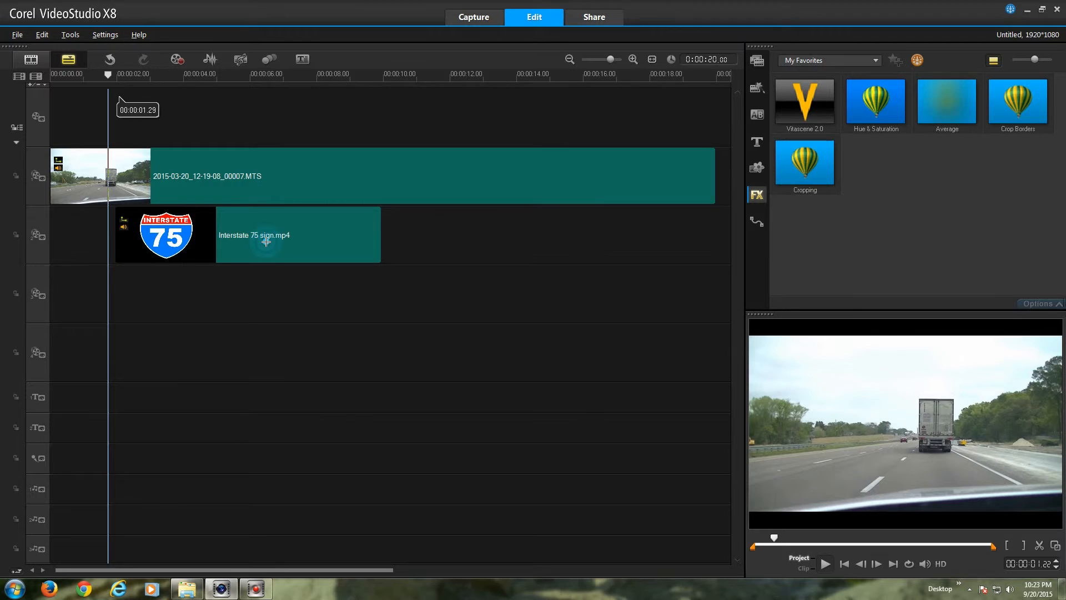
pyautogui.click(368, 239)
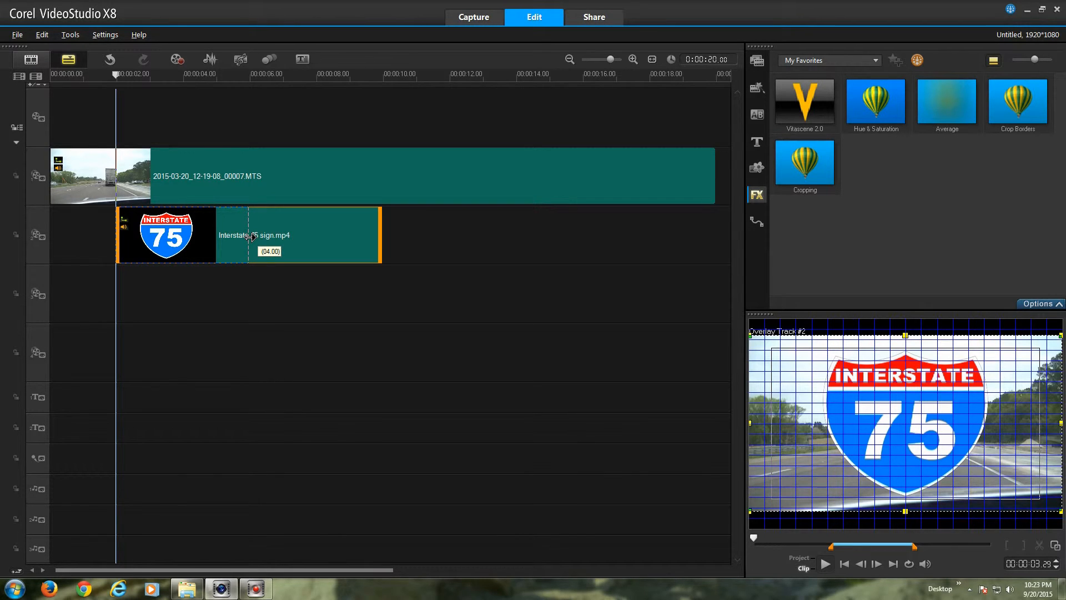
pyautogui.moveTo(250, 236); pyautogui.dragTo(449, 239)
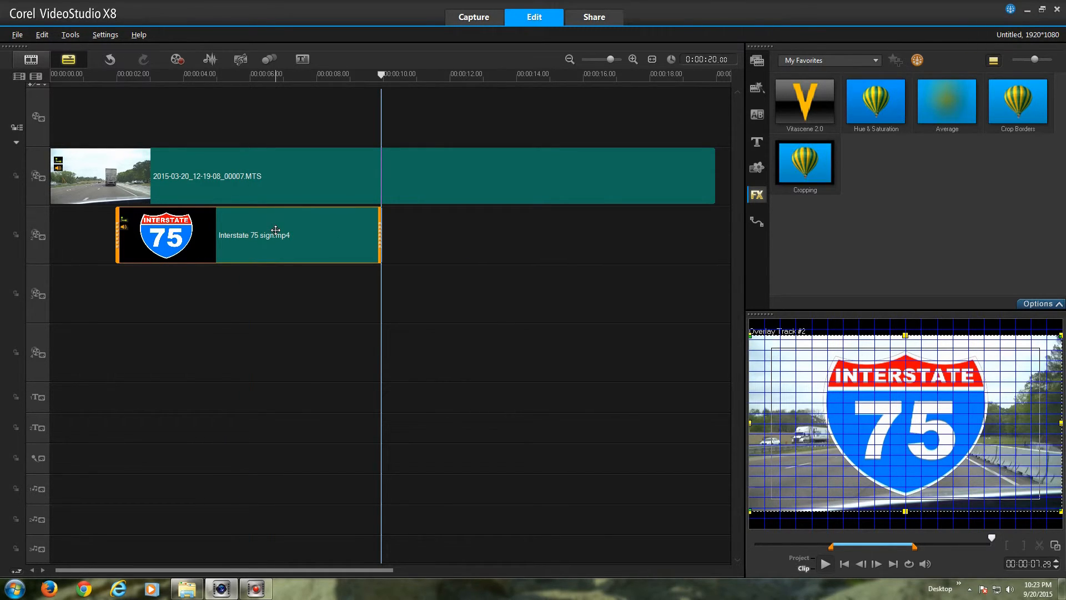
pyautogui.click(1044, 304)
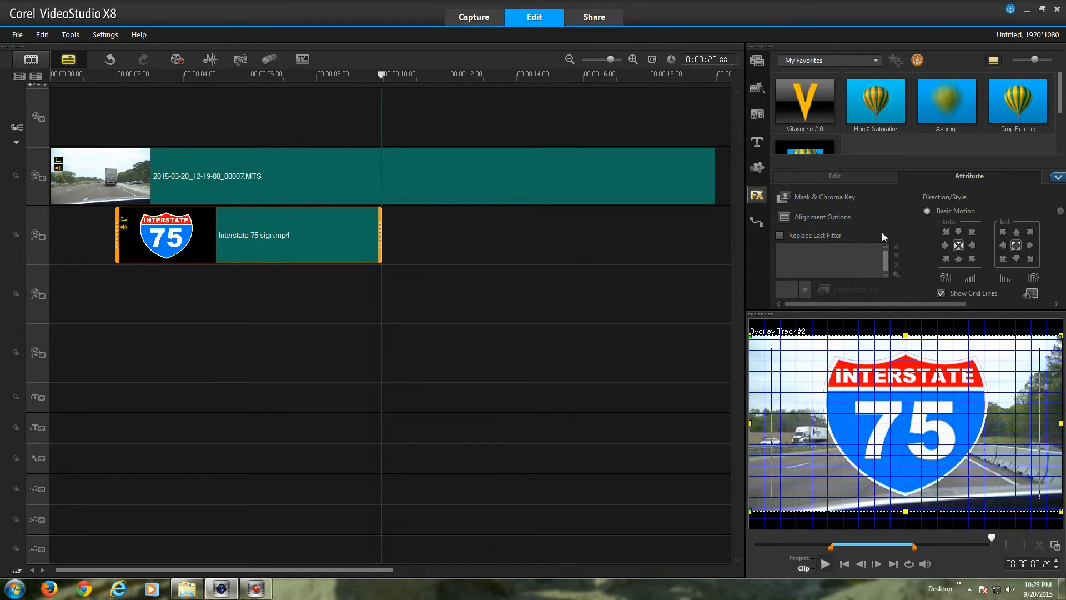
pyautogui.click(851, 175)
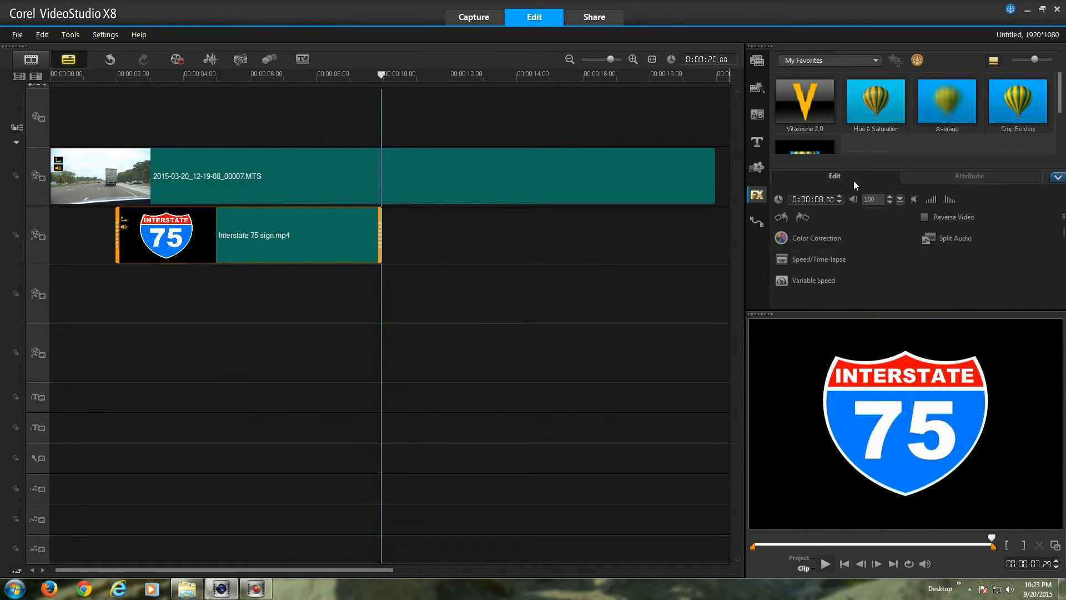
pyautogui.click(821, 260)
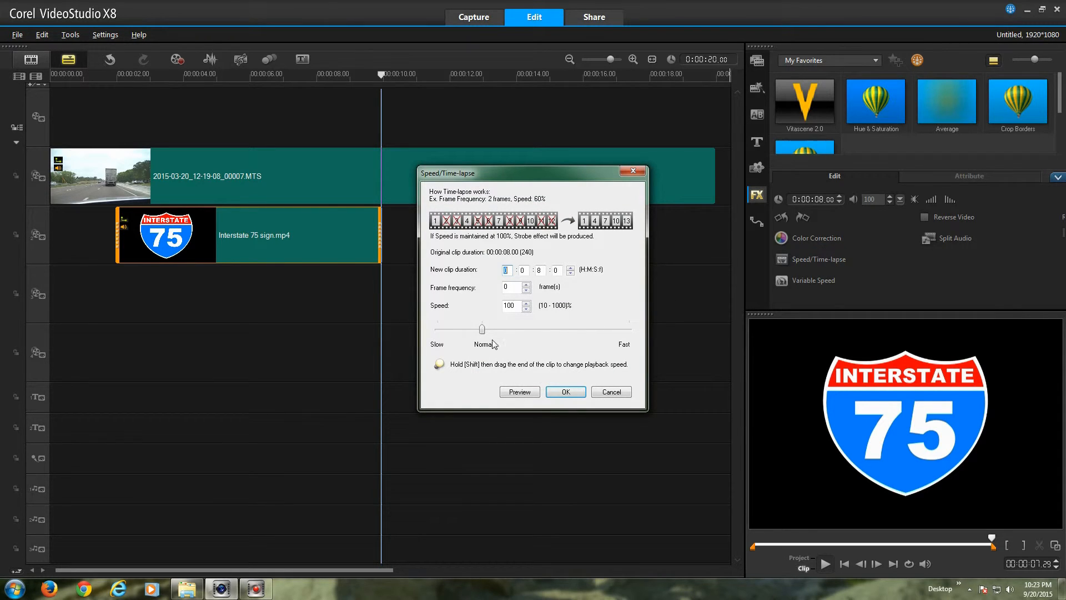
pyautogui.moveTo(482, 330); pyautogui.dragTo(431, 335)
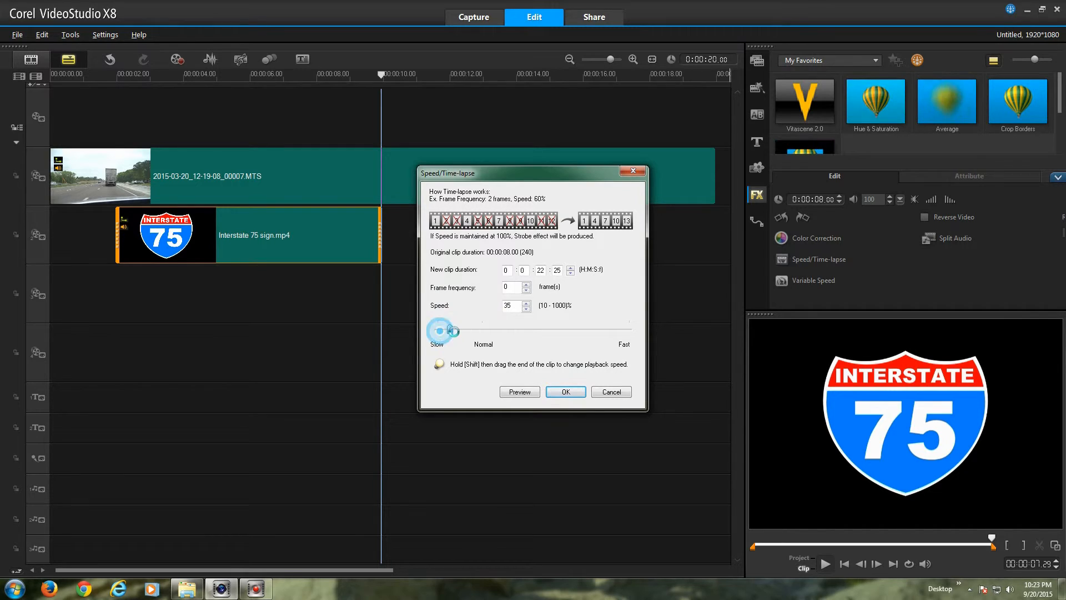
pyautogui.moveTo(438, 332); pyautogui.dragTo(487, 337)
pyautogui.click(611, 391)
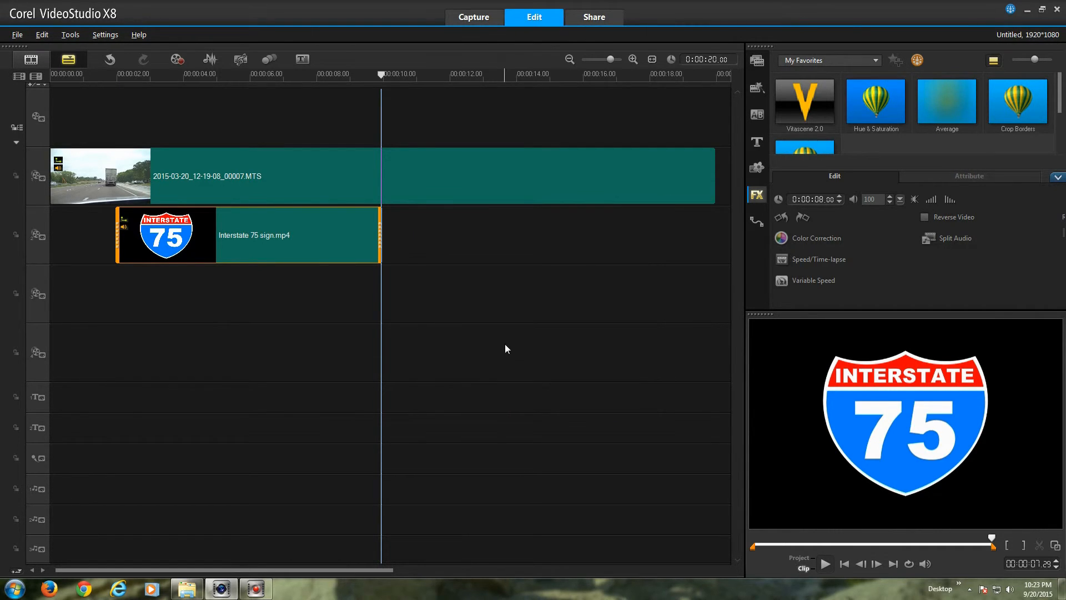
# Open motion customization for the Interstate 75 sign clip and set its X and Y size to 1 at the starting keyframe
pyautogui.click(213, 300)
pyautogui.rightClick(293, 241)
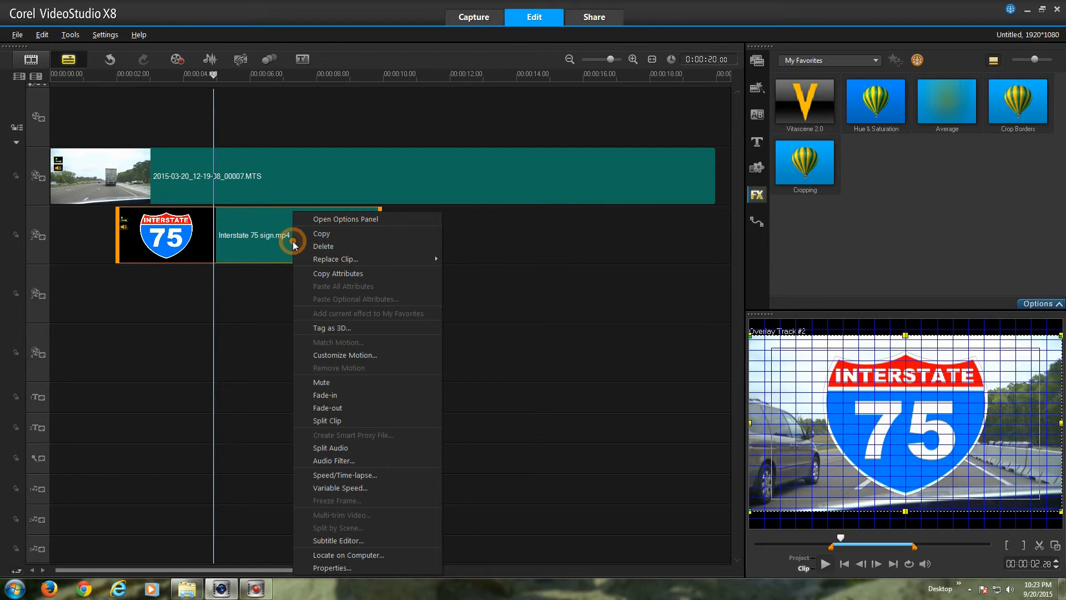
pyautogui.click(353, 355)
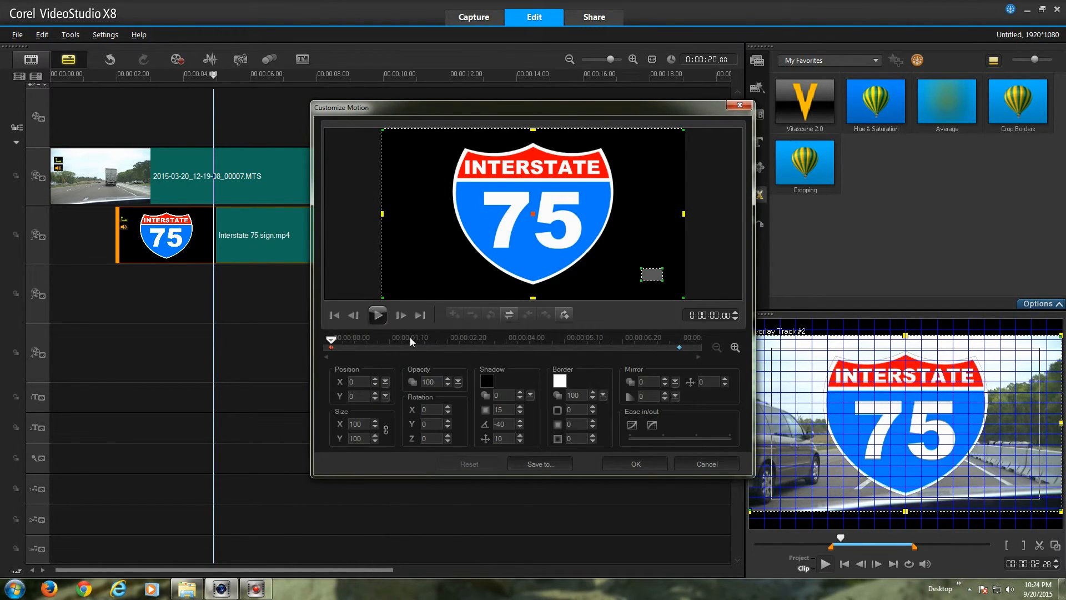
pyautogui.doubleClick(357, 425)
pyautogui.write('1')
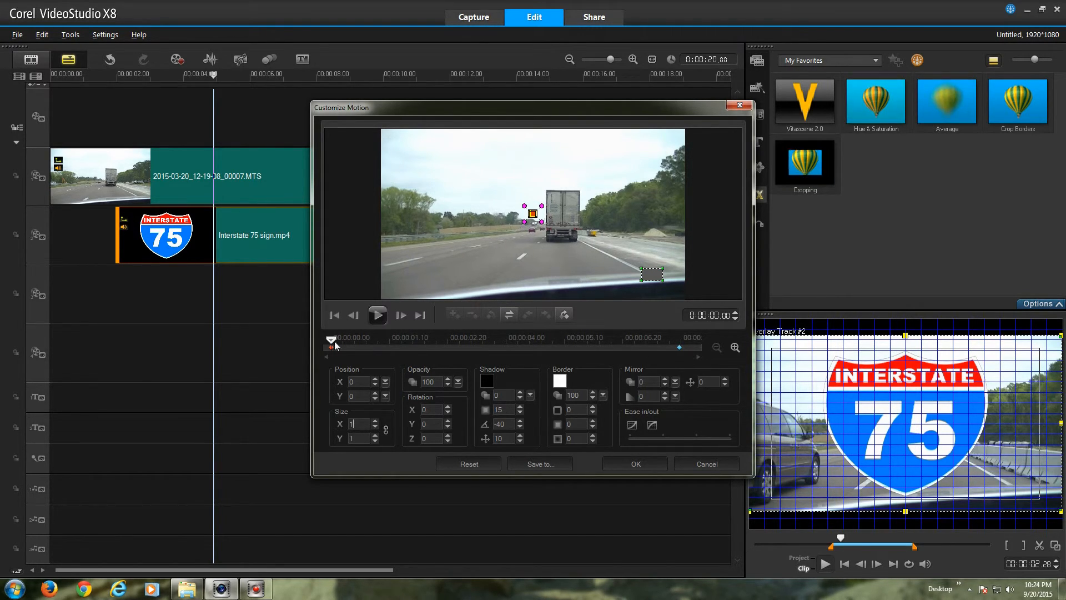
# Set the sign's X position to 20 at the starting keyframe, check the final keyframe, and apply the custom motion
pyautogui.moveTo(331, 340); pyautogui.dragTo(306, 349)
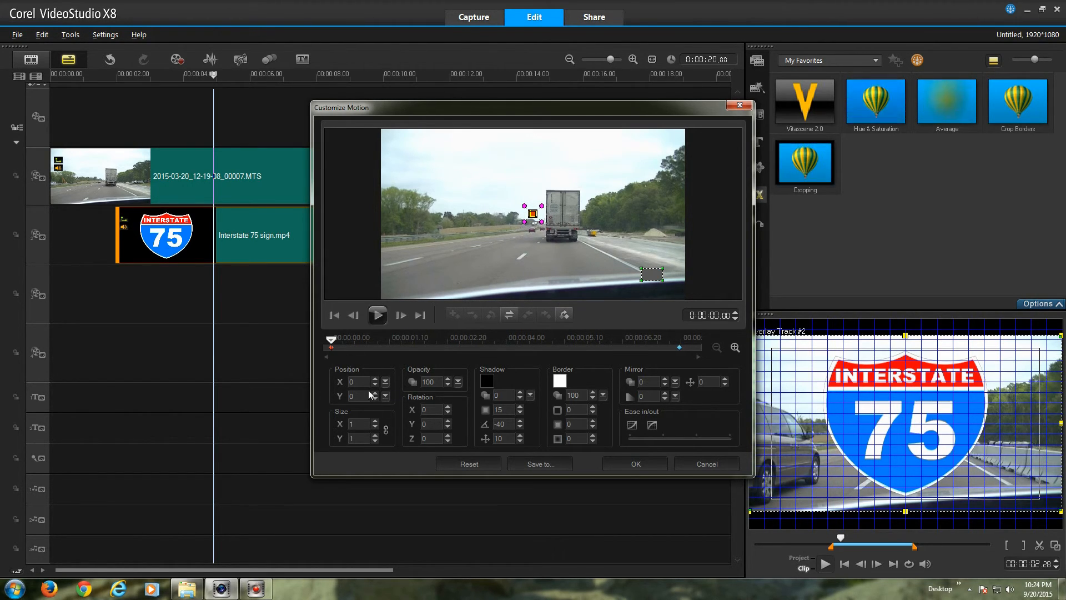
pyautogui.click(386, 381)
pyautogui.moveTo(386, 391); pyautogui.dragTo(387, 395)
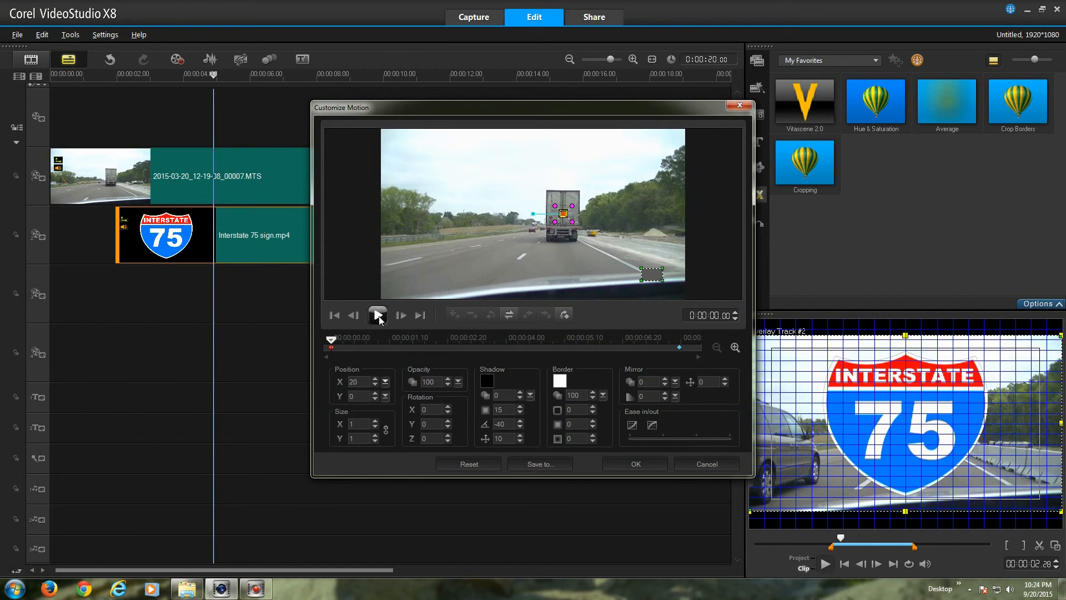
pyautogui.moveTo(332, 340); pyautogui.dragTo(688, 342)
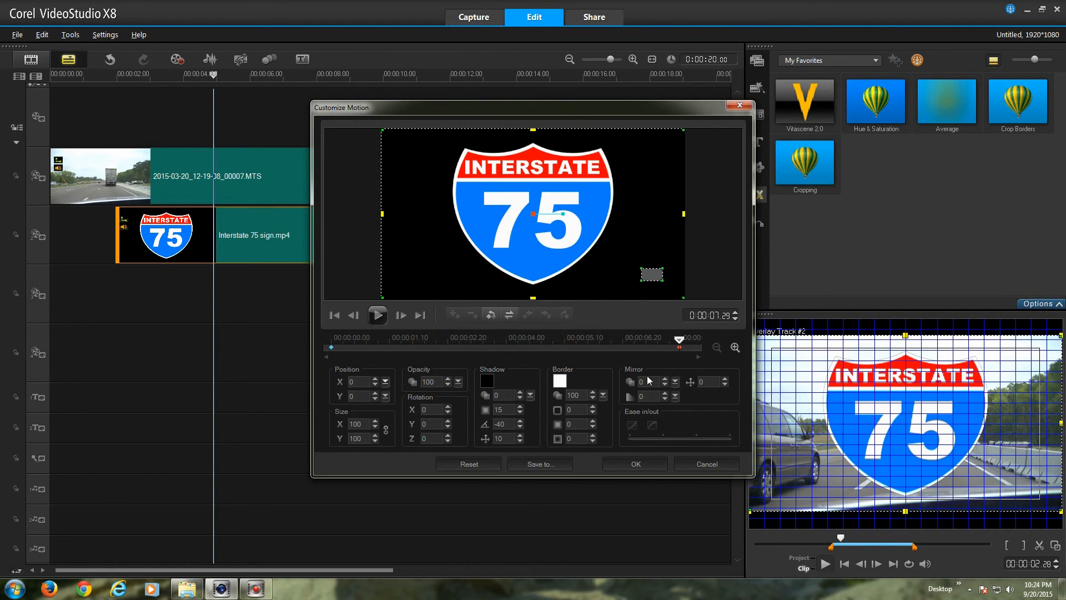
pyautogui.click(632, 465)
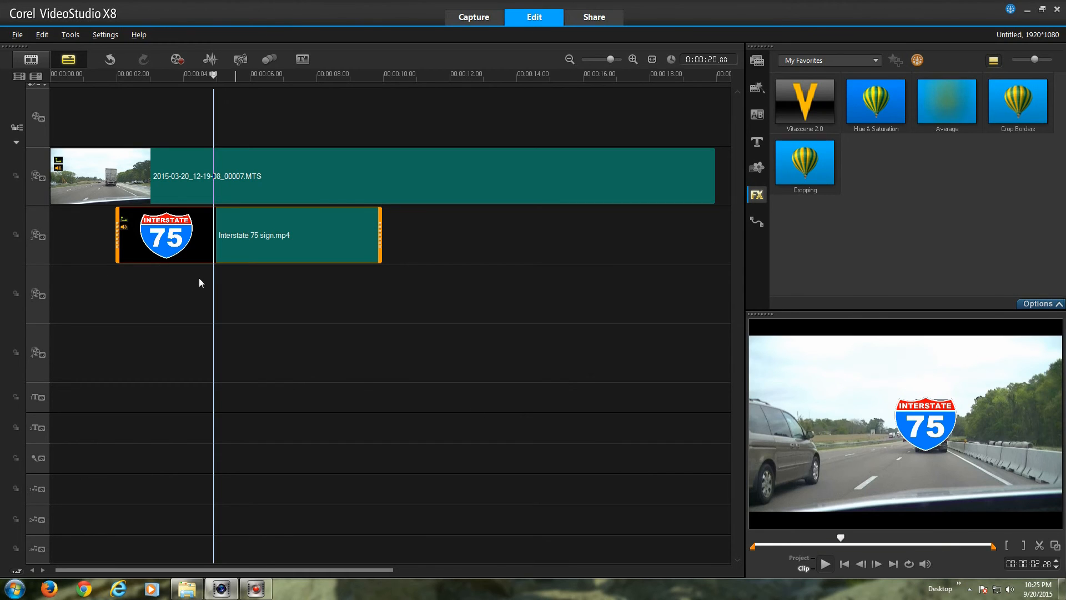
# Play the project from about 1 second, ahead of the Interstate 75 sign clip, to preview its motion over the highway footage
pyautogui.click(92, 276)
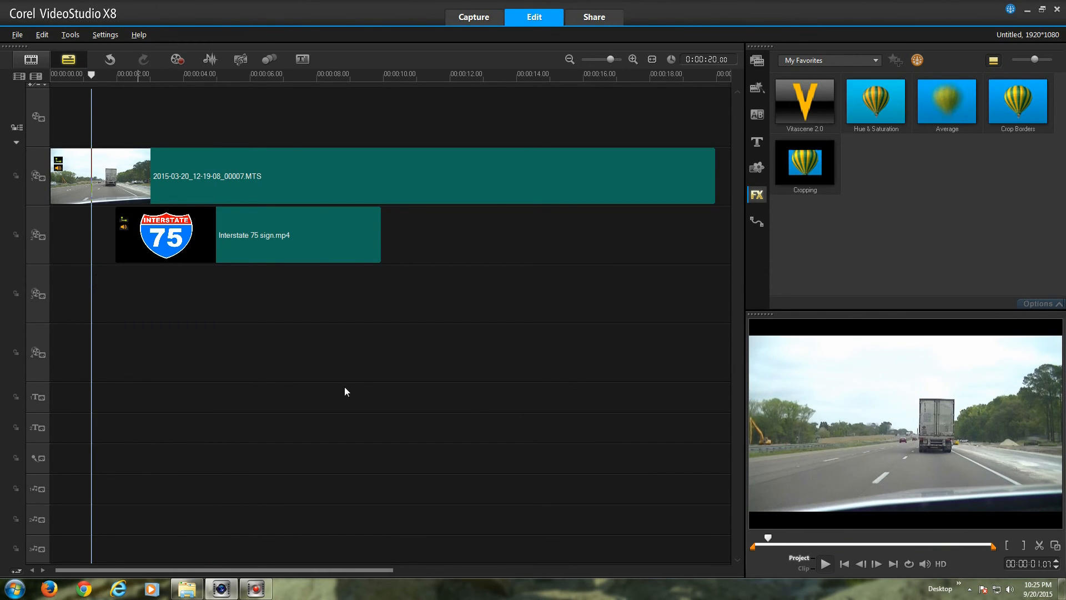
pyautogui.click(825, 565)
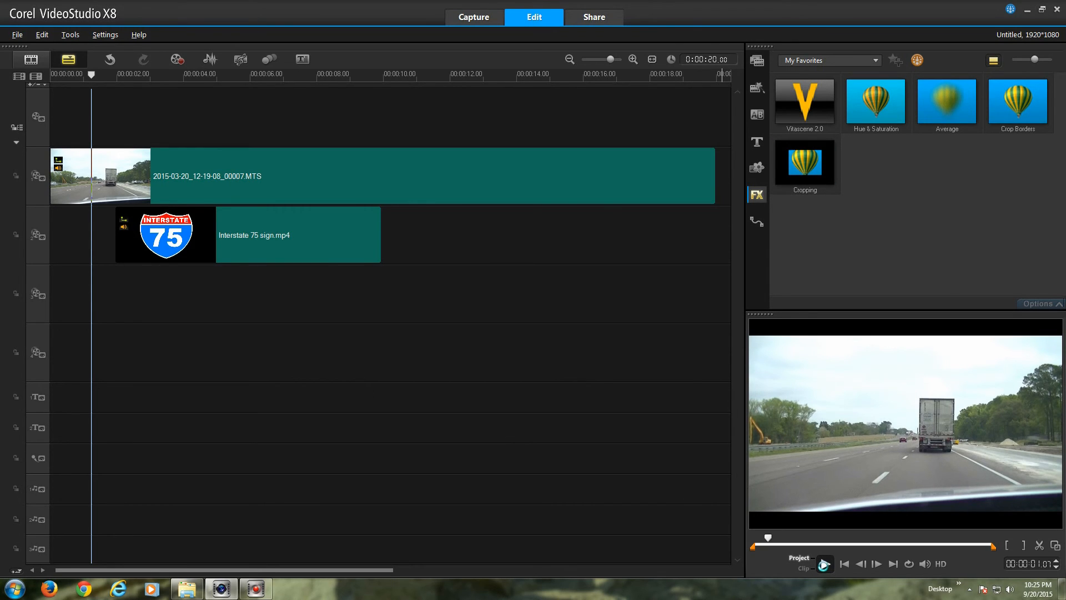